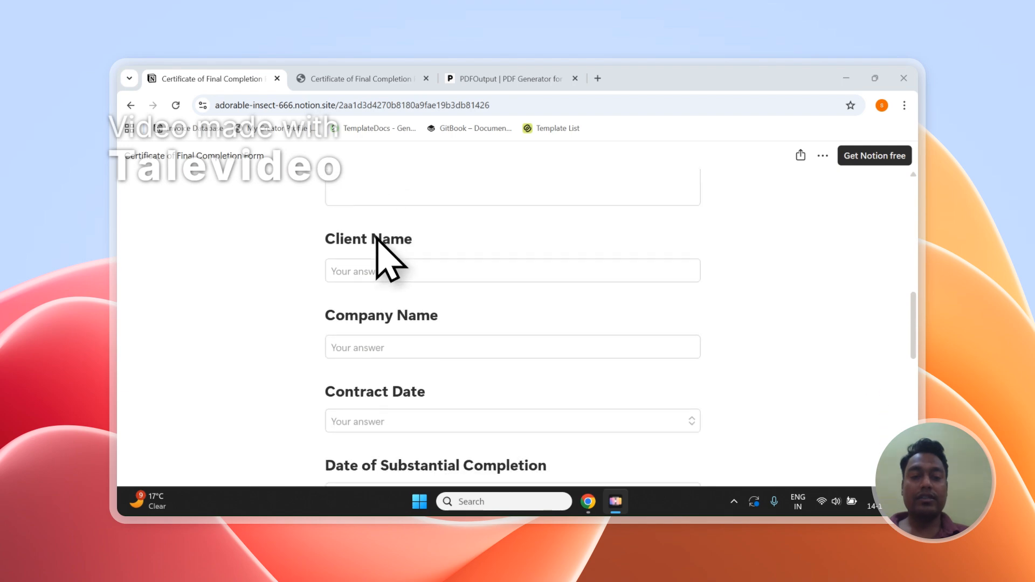
- Review the published Certificate of Final Completion form's fields and the submitted responses in its Notion database
scroll(377, 259, "down", 2)
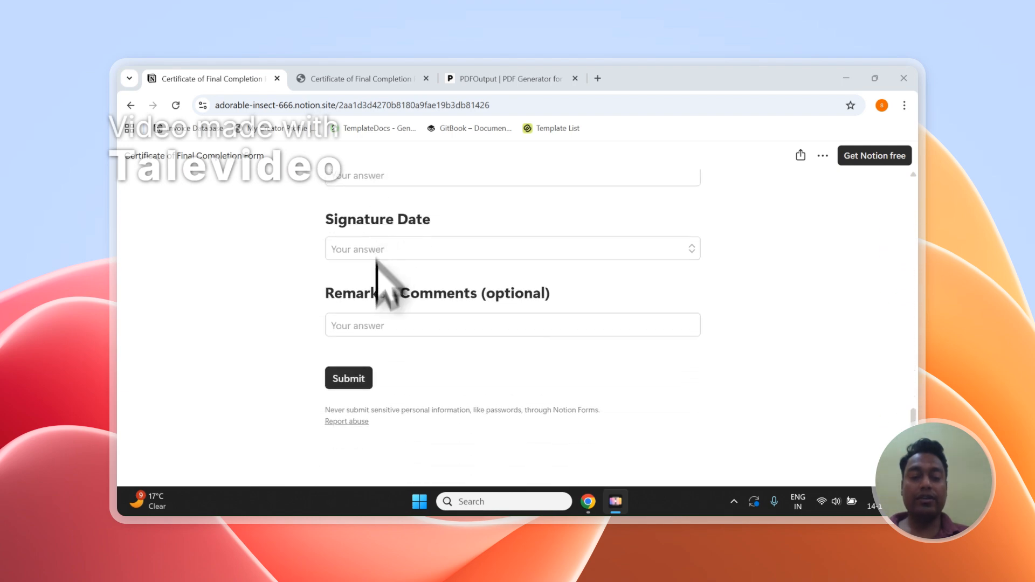
left_click(366, 79)
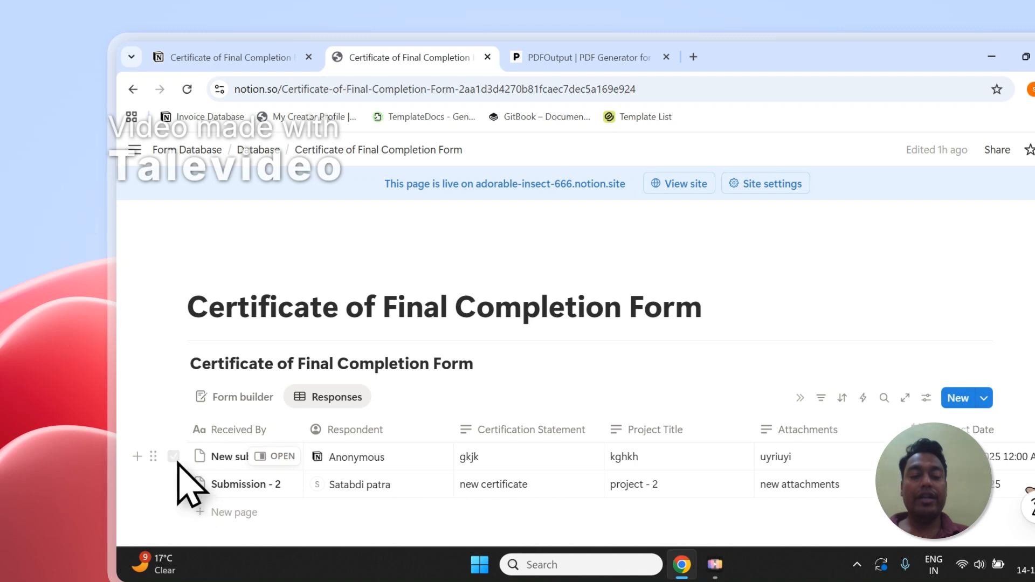
left_click(174, 457)
left_click(173, 482)
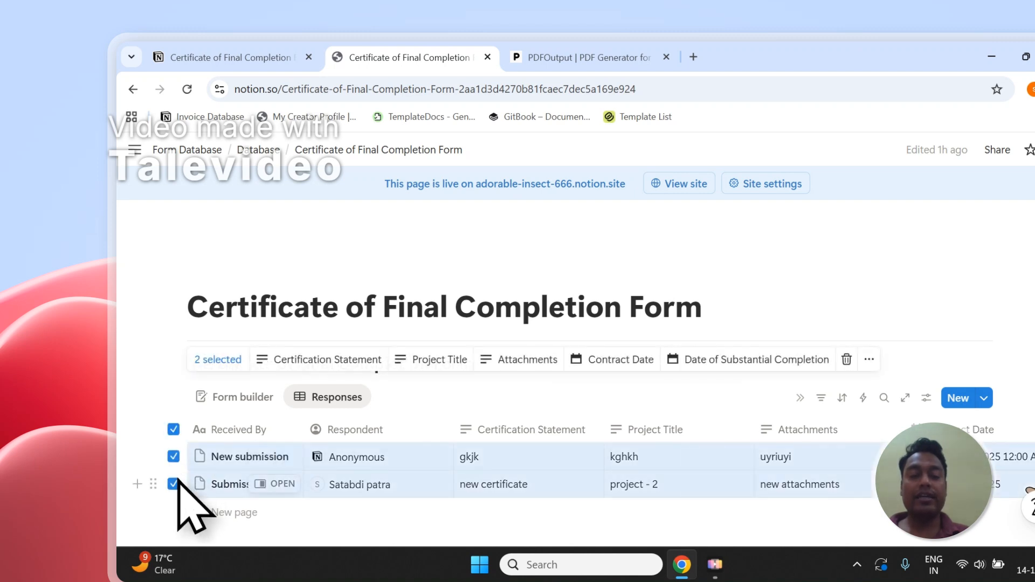
left_click(178, 430)
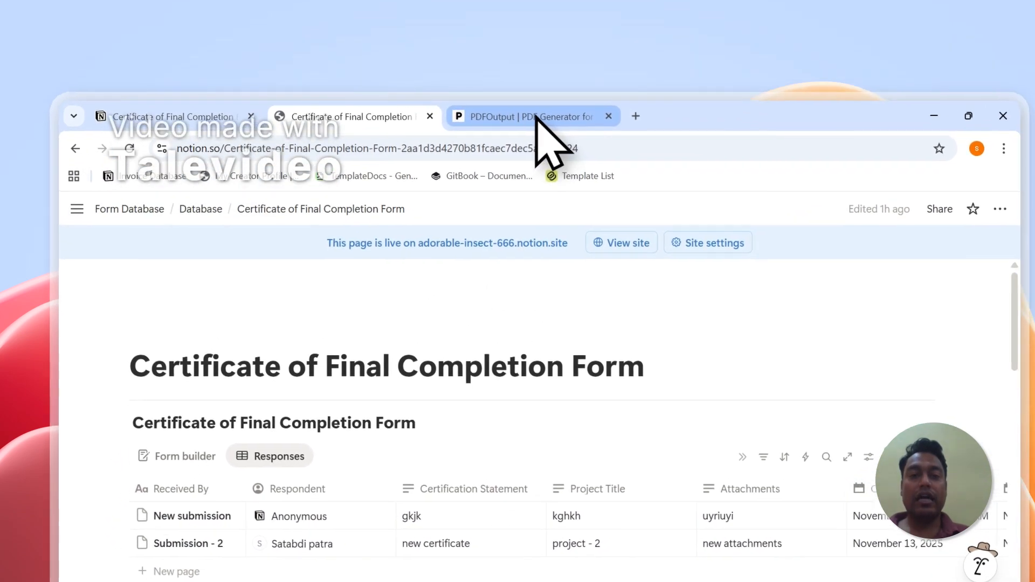
- Examine the PDFOutput home page's description of generating PDFs from Google Docs and a Notion database
left_click(574, 57)
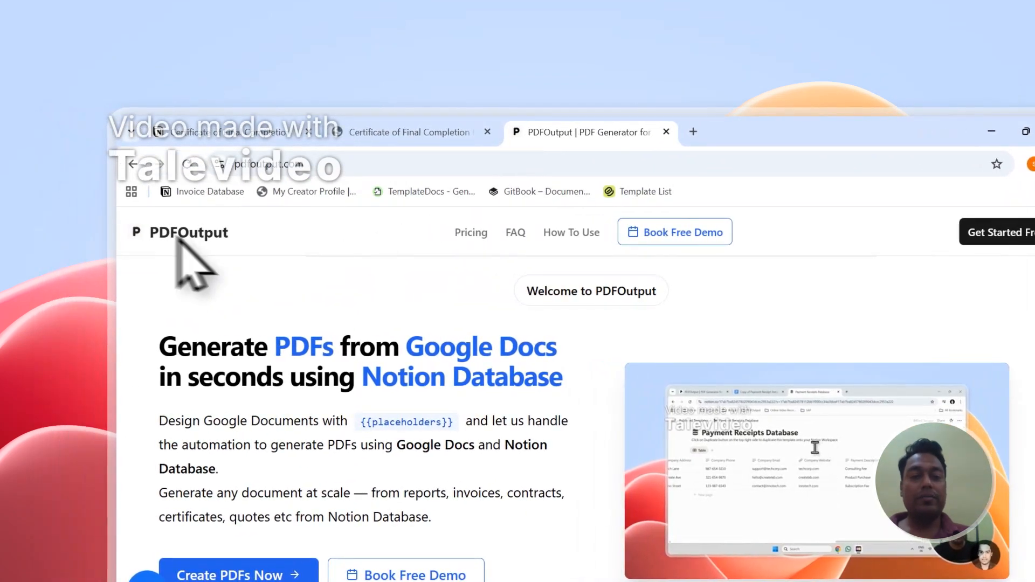
left_click_drag(275, 344, 333, 350)
left_click_drag(406, 348, 559, 350)
left_click_drag(362, 377, 570, 384)
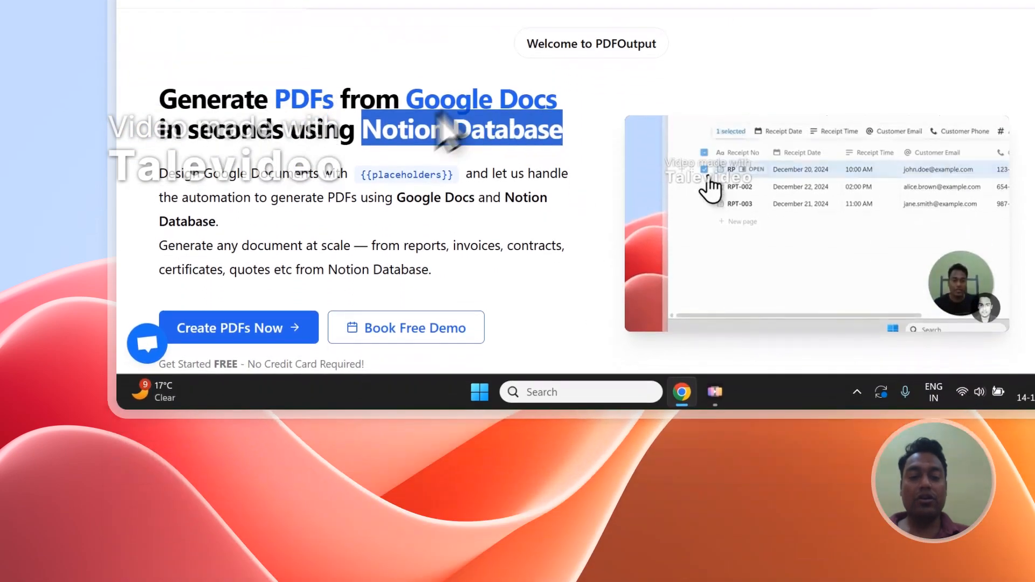
left_click(438, 377)
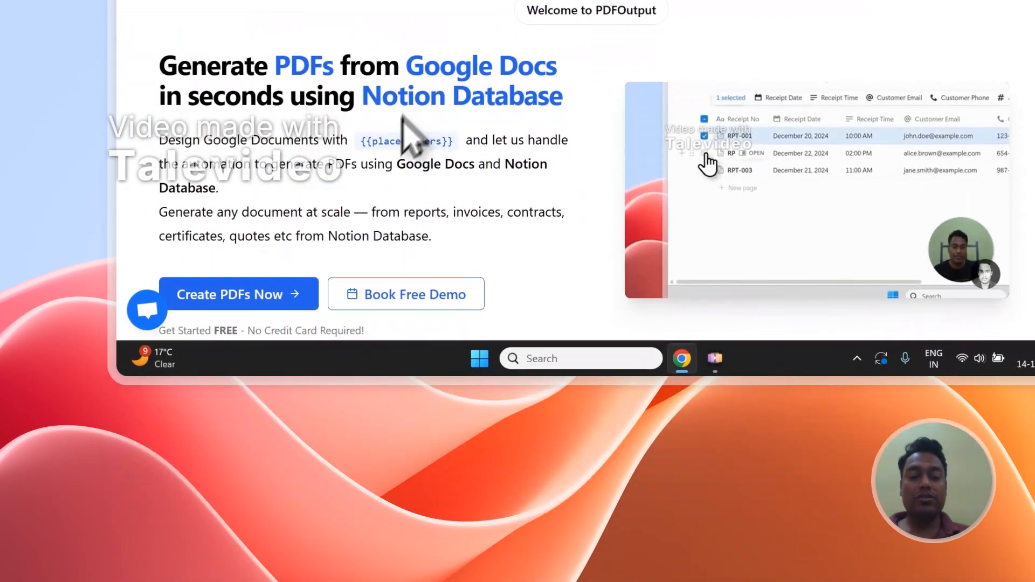
scroll(390, 167, "down", 3)
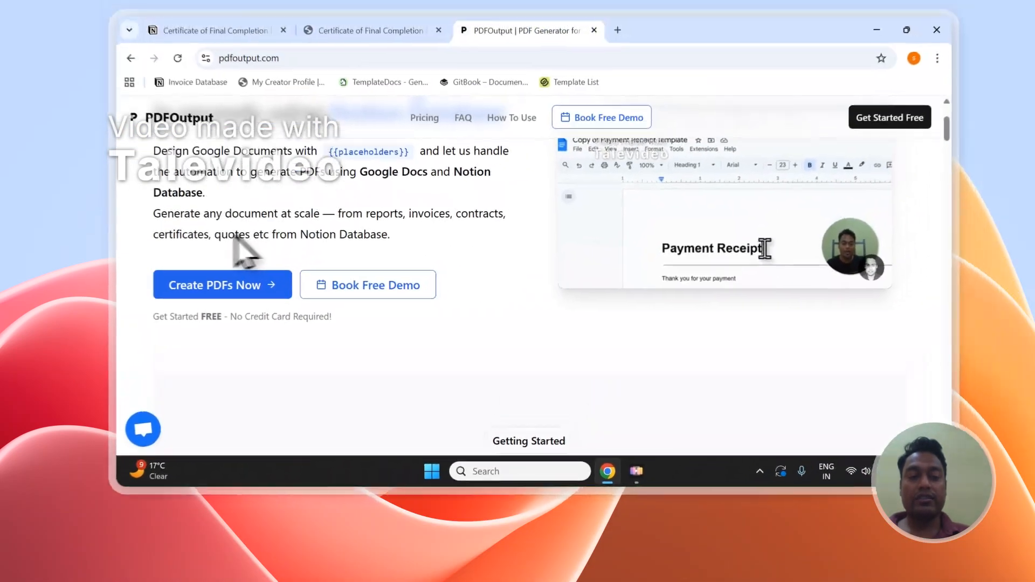
scroll(237, 248, "up", 2)
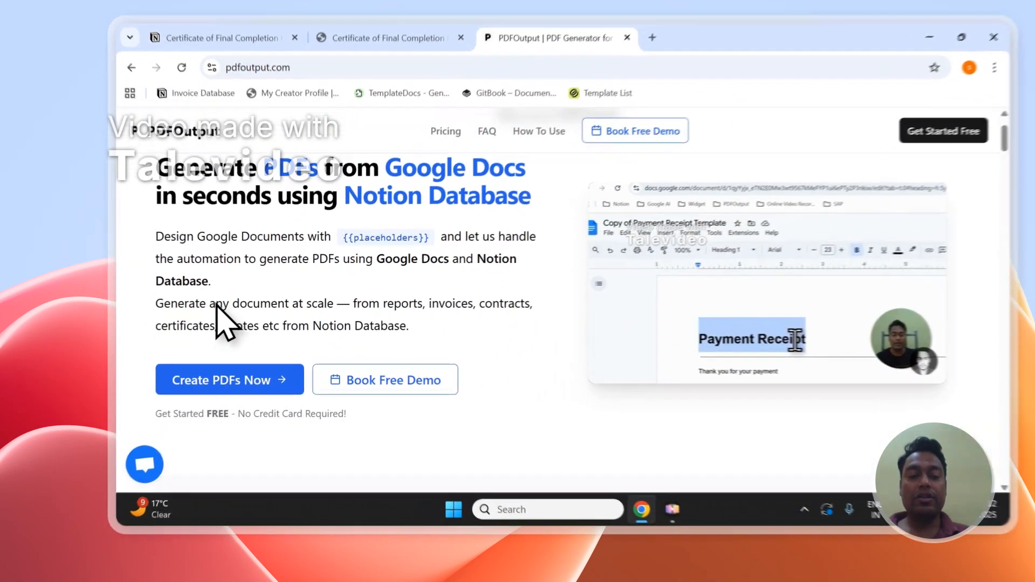
left_click_drag(200, 317, 313, 316)
scroll(352, 291, "up", 1)
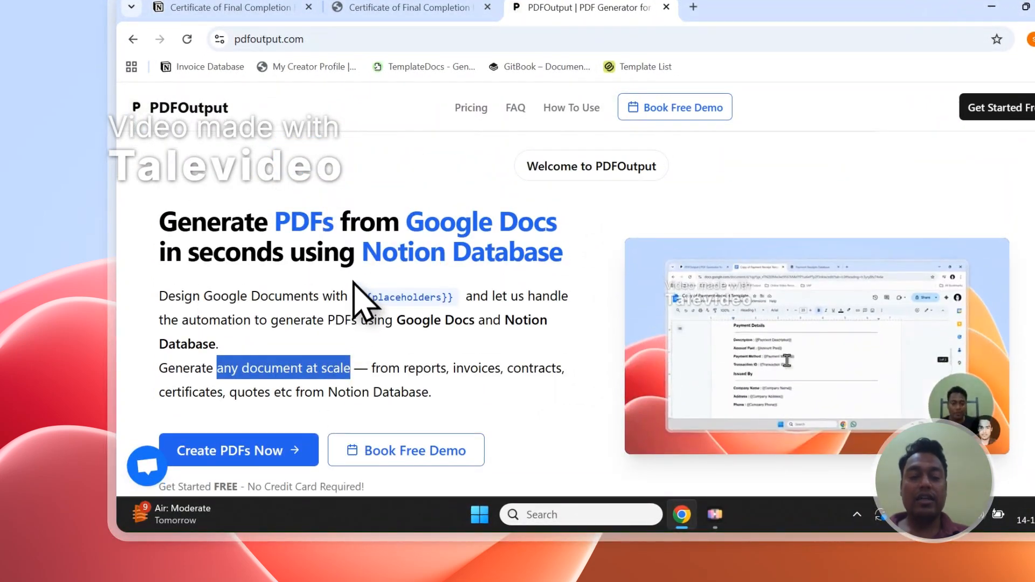
- Start creating PDFs in PDFOutput, sign in with the existing Google account and grant the requested access
left_click(251, 453)
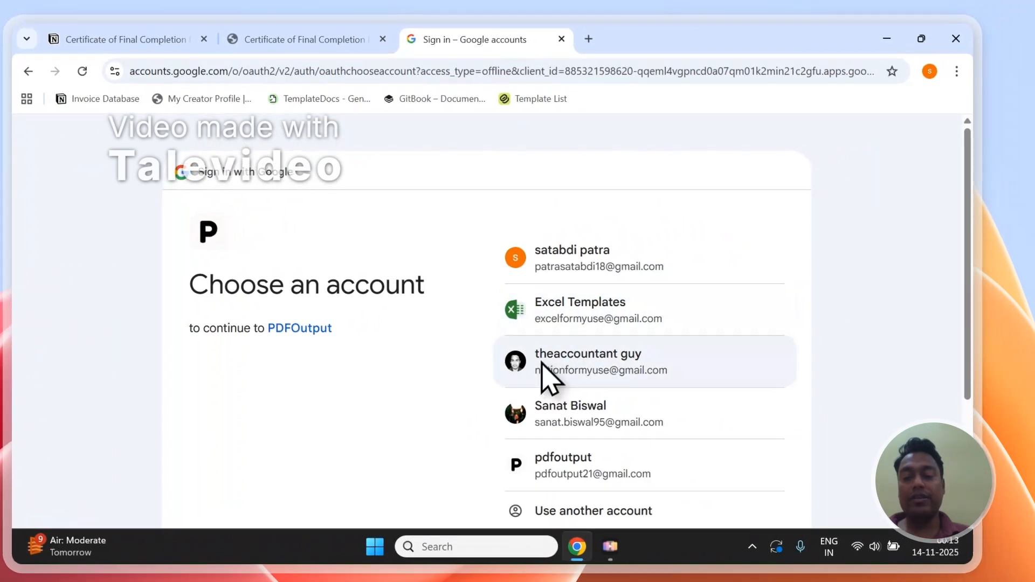
left_click(542, 363)
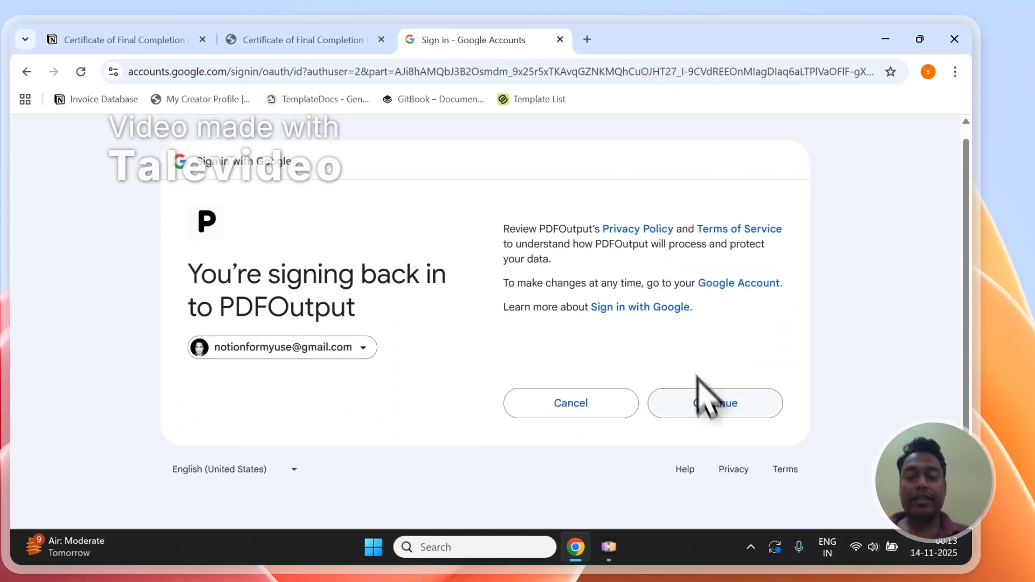
left_click(698, 376)
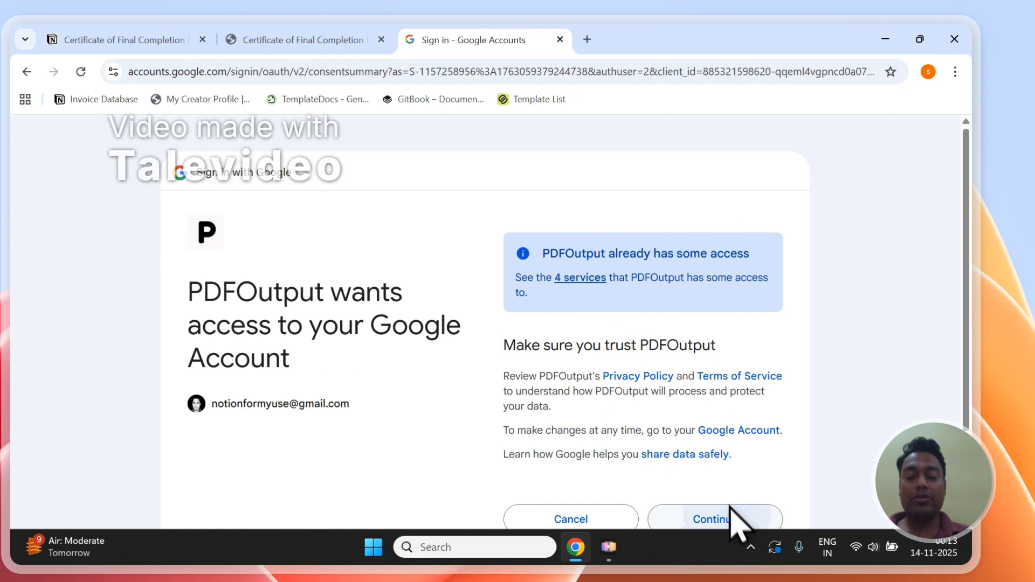
left_click(730, 509)
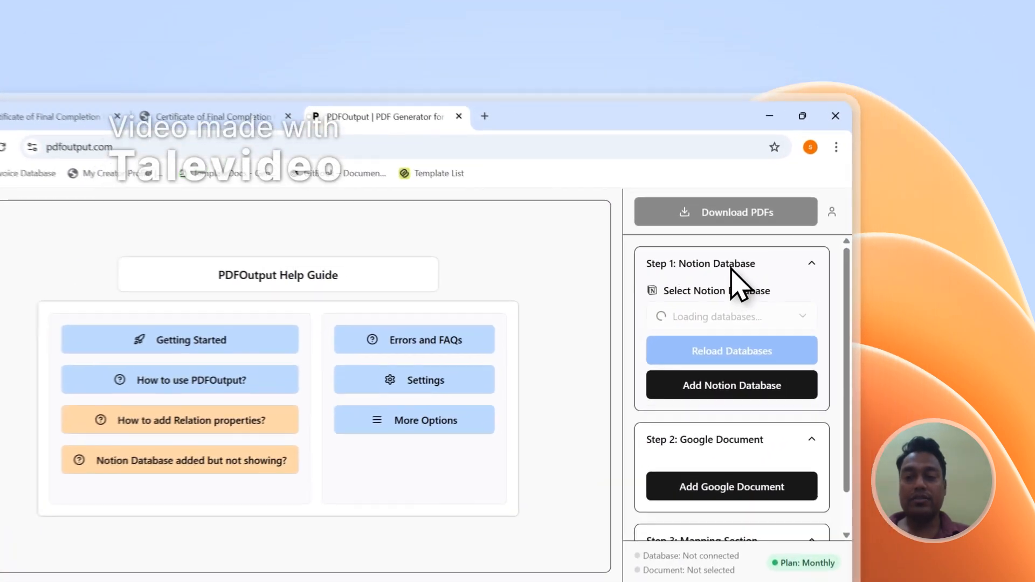
- Look over the three setup sections, collapsing Notion Database, Google Document and Mapping Section in turn
left_click(813, 211)
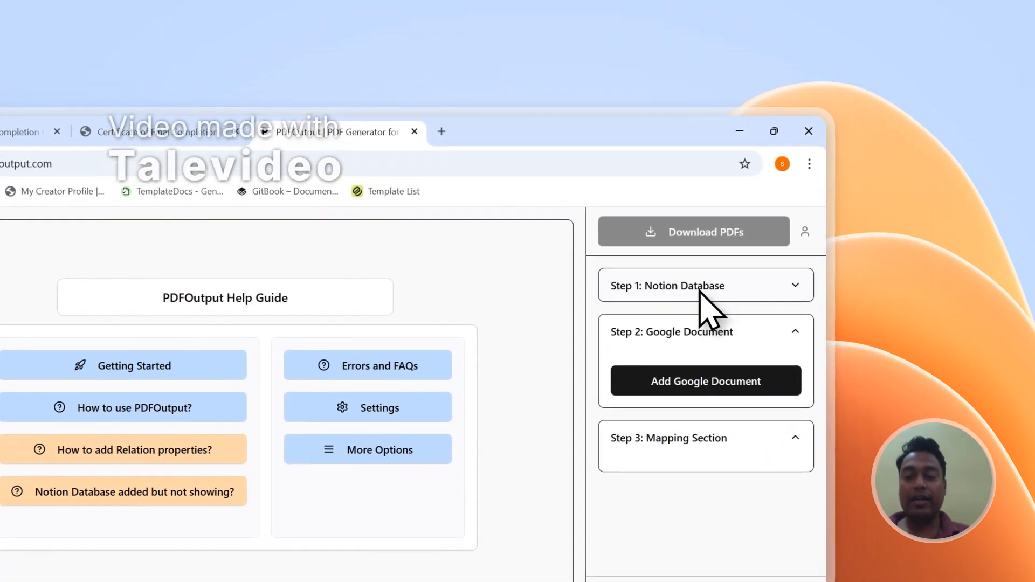
left_click(699, 333)
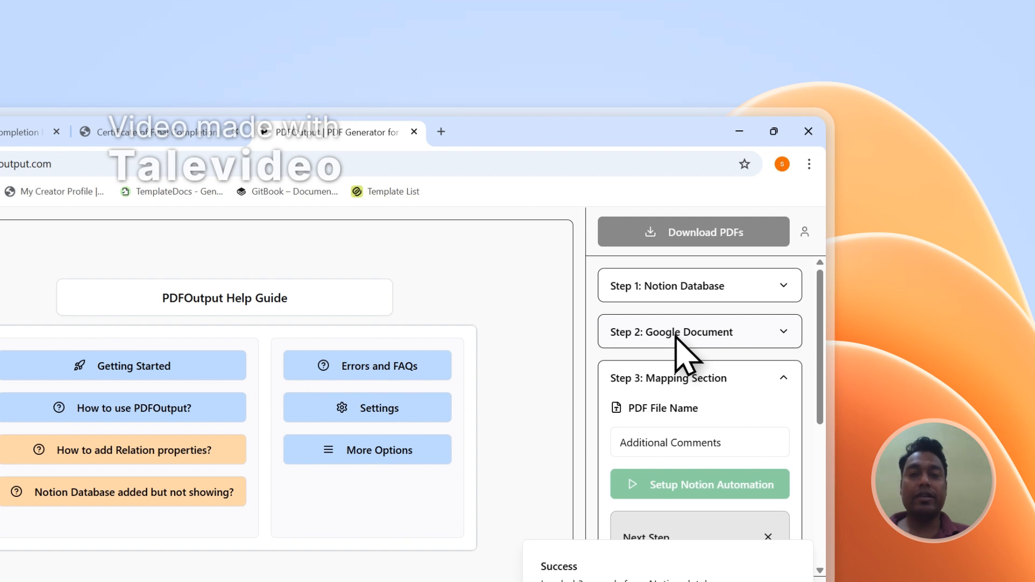
left_click(692, 378)
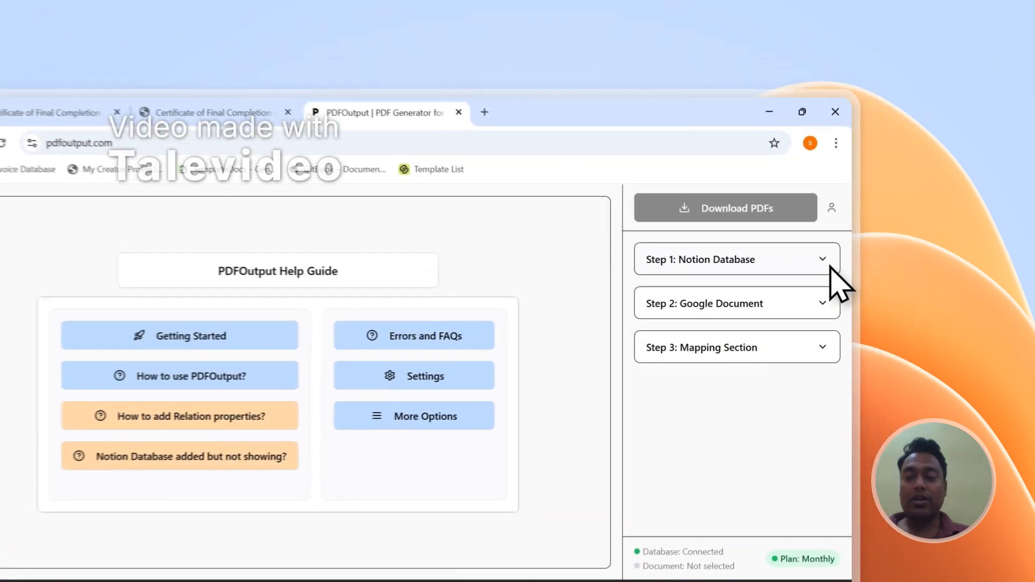
- Expand the Notion Database setup step and start adding a Notion database
left_click(892, 207)
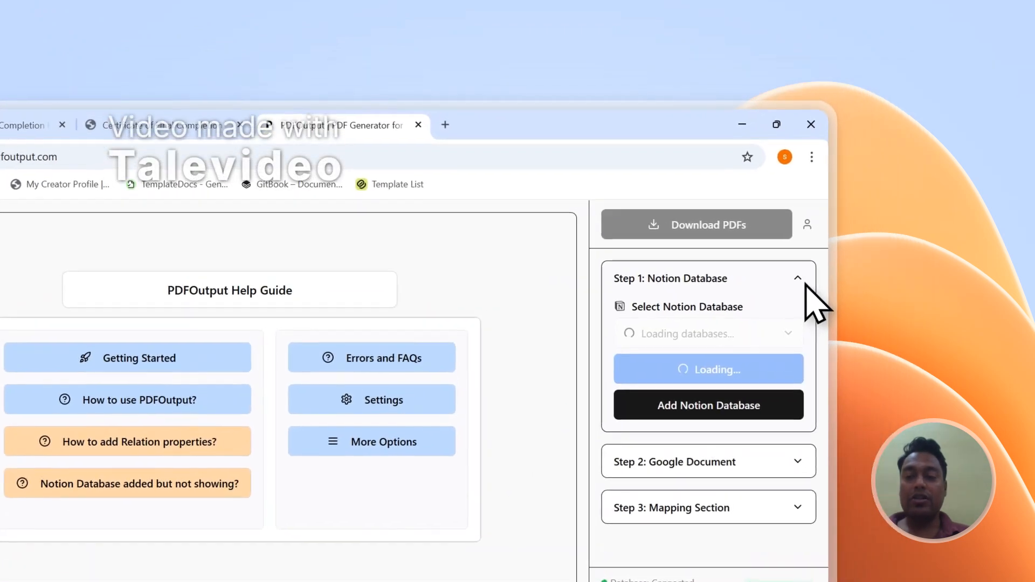
left_click(706, 407)
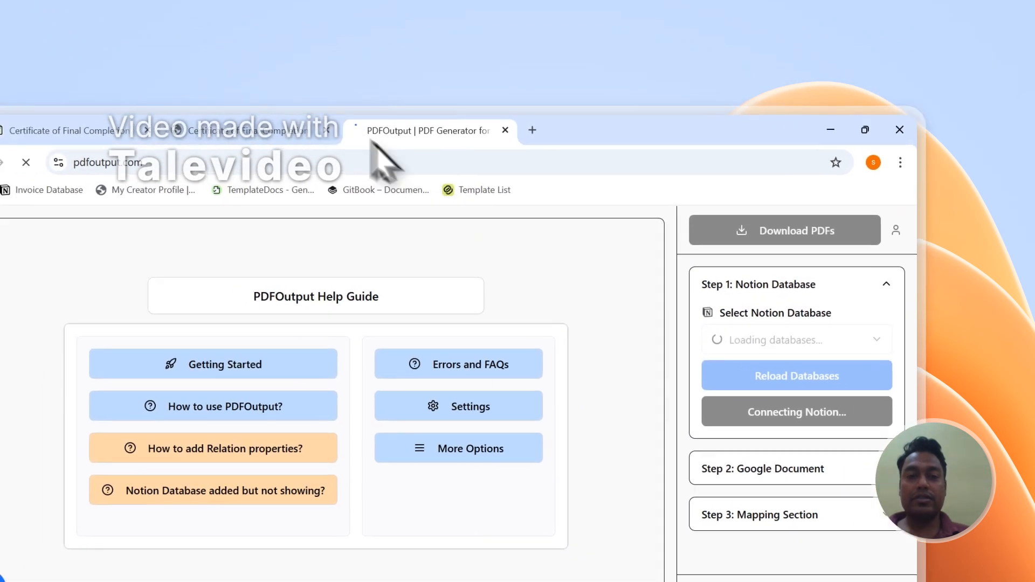
- Copy the page title "Certificate of Final Completion Form" from the Notion database page and return to the PDFOutput connection request
left_click(205, 127)
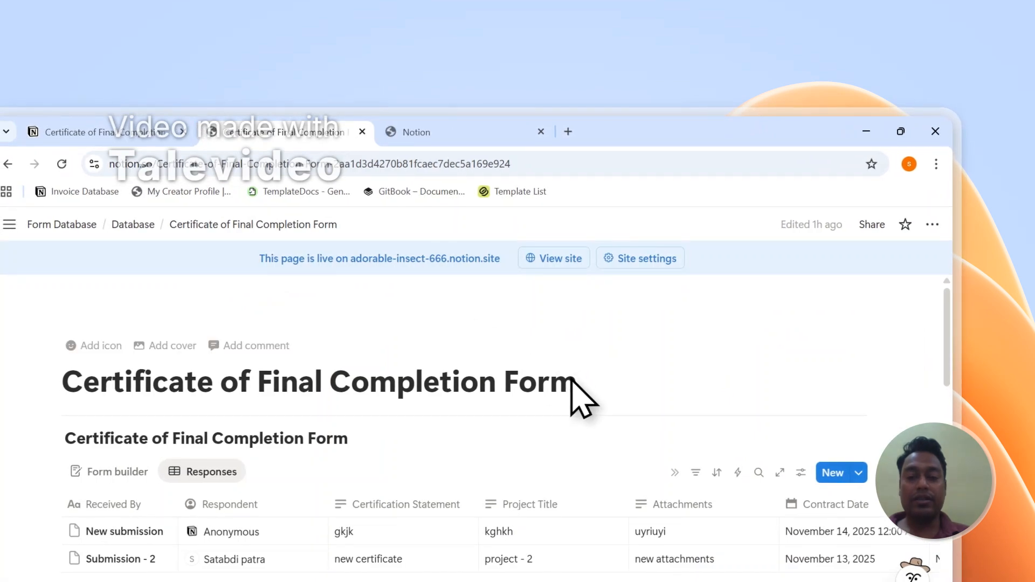
left_click_drag(572, 381, 76, 382)
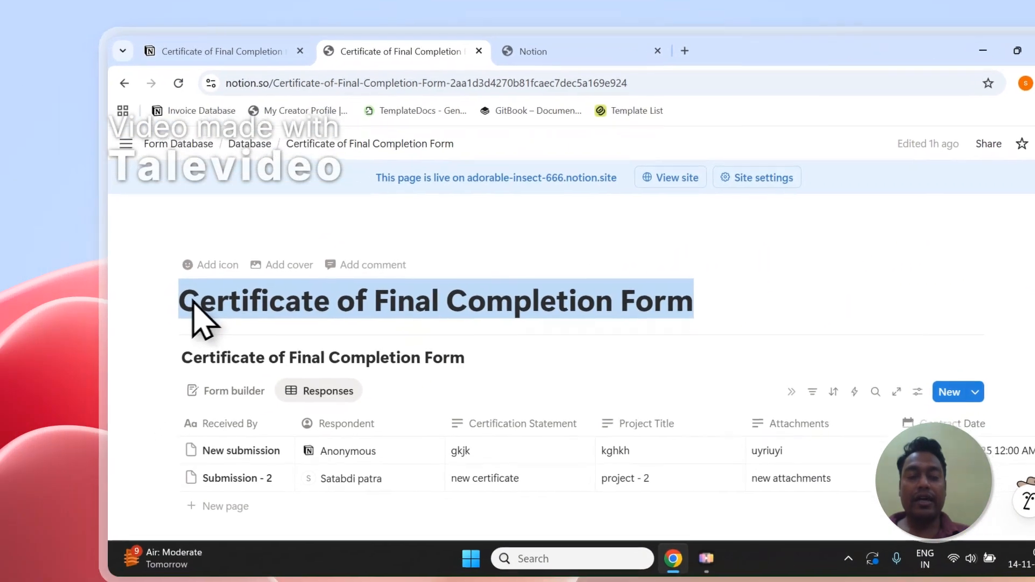
right_click(197, 307)
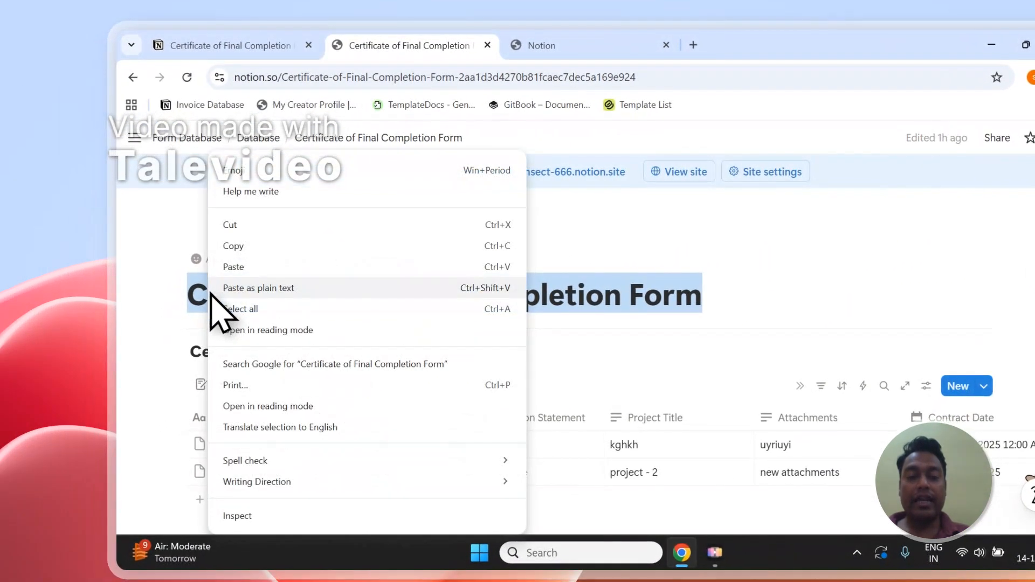
left_click(233, 255)
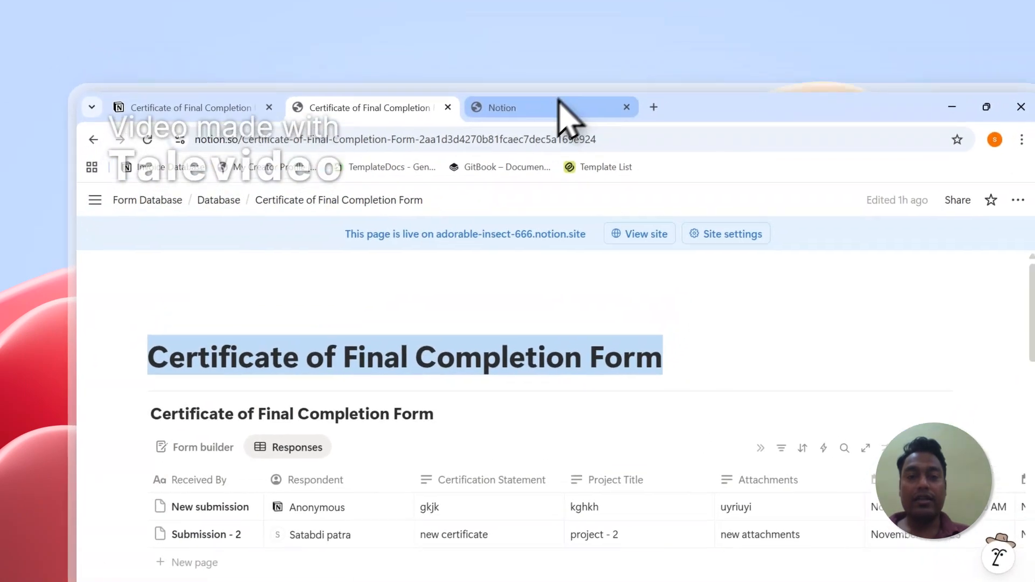
left_click(601, 44)
- Proceed with the PDFOutput connection in the current workspace and choose to select pages to share
left_click(695, 455)
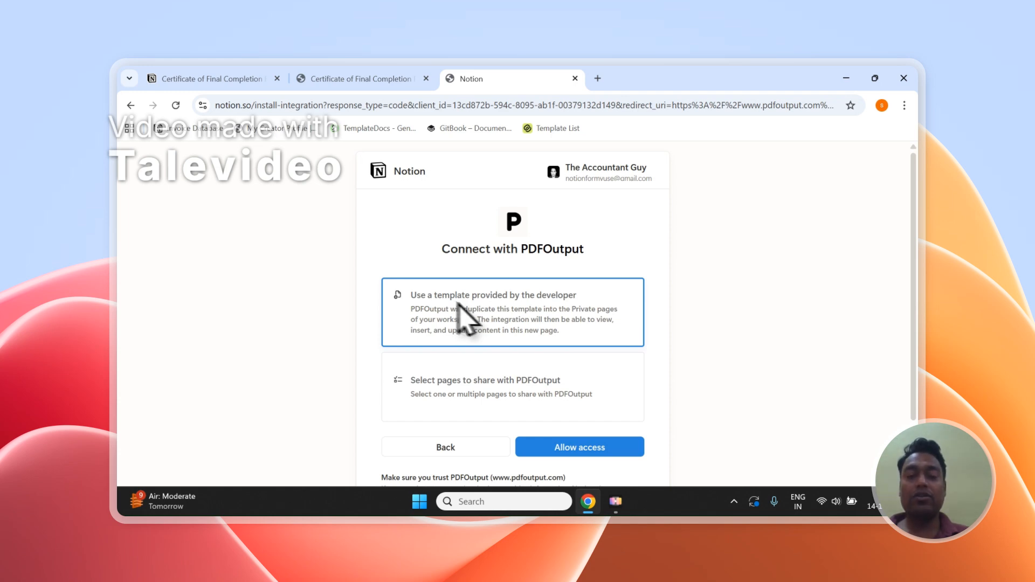
scroll(452, 367, "down", 1)
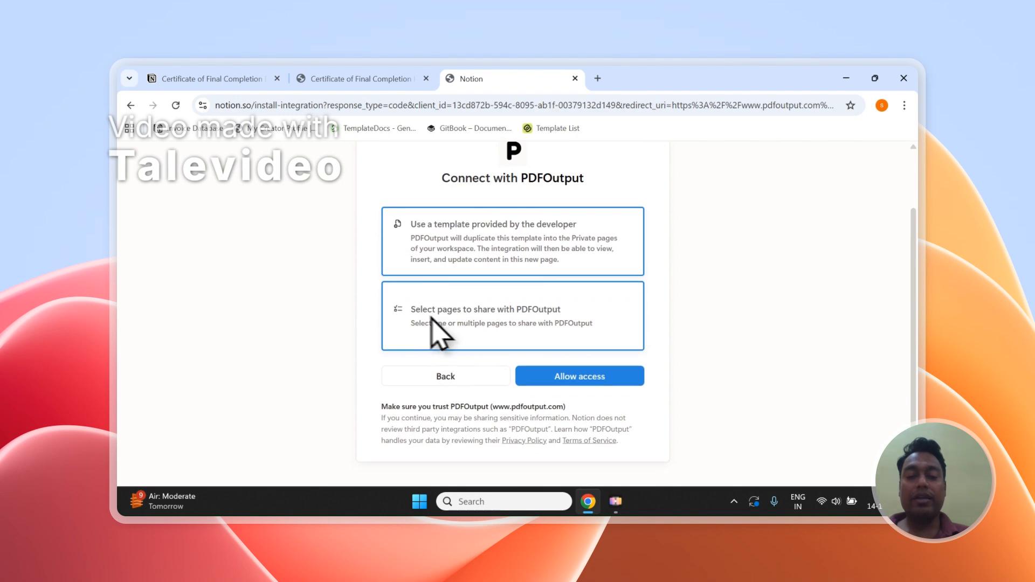
left_click(428, 324)
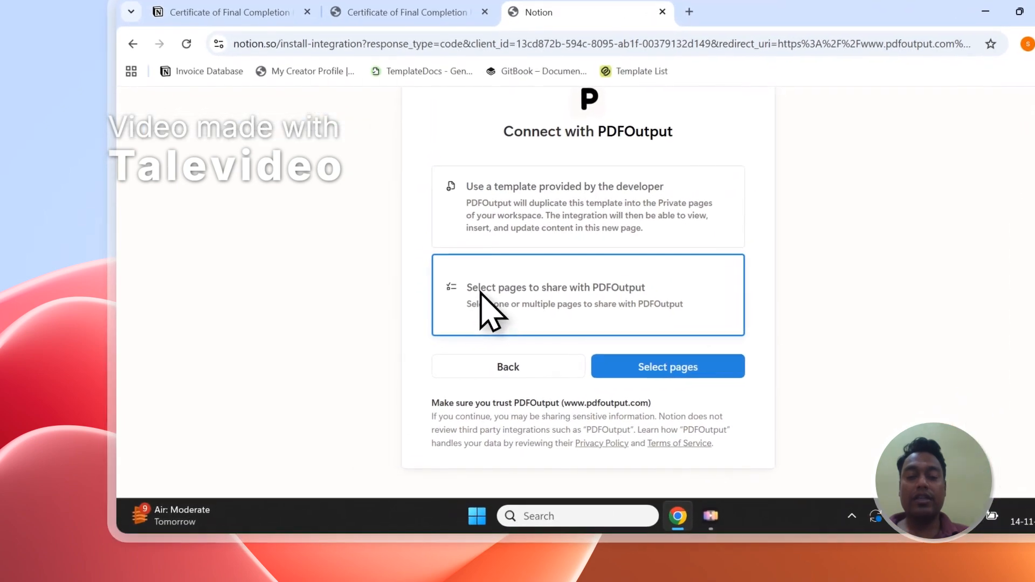
left_click(722, 369)
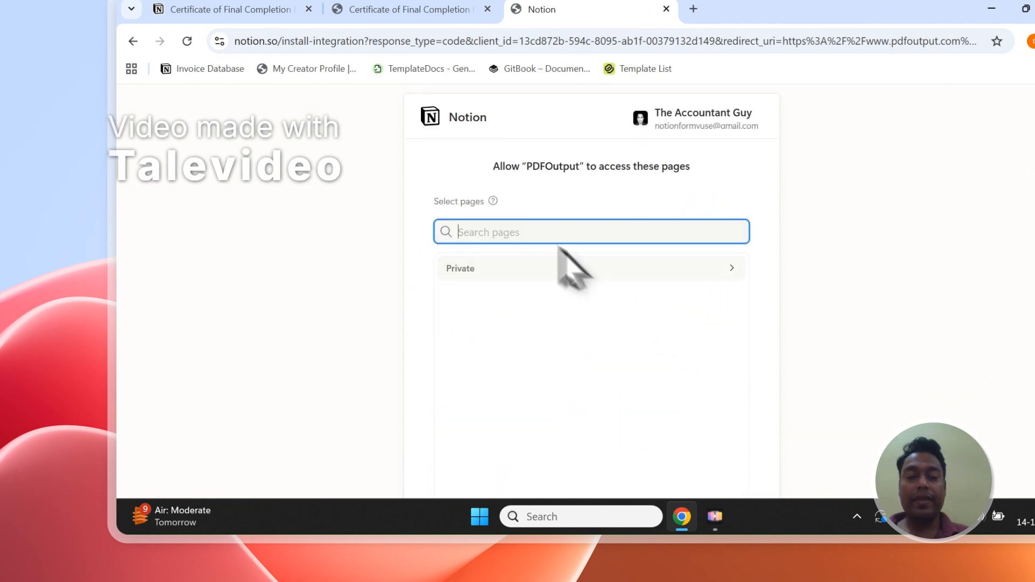
- Try to find the form's page by searching this workspace's pages for the copied title
right_click(490, 244)
left_click(487, 236)
right_click(485, 235)
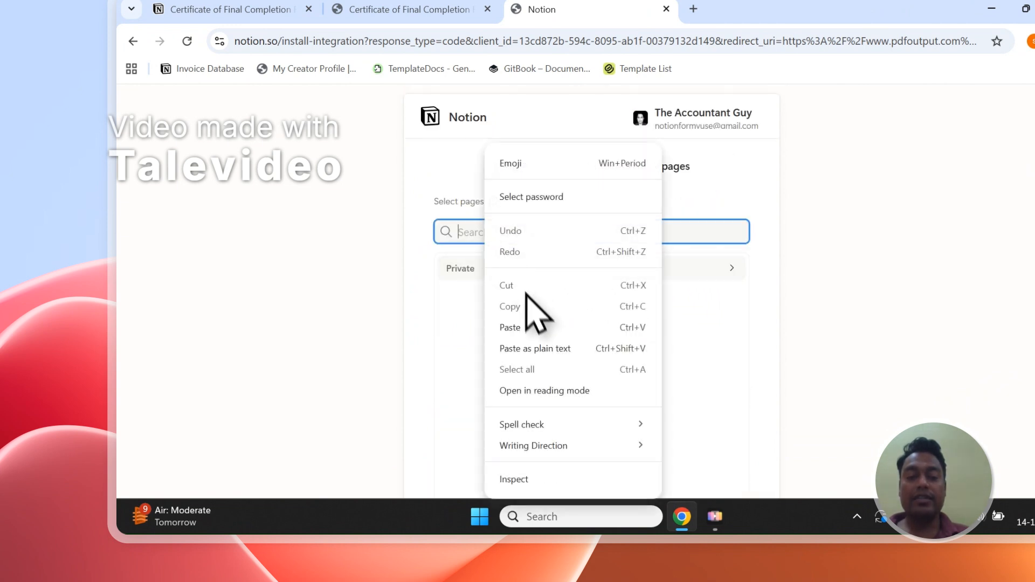
left_click(522, 325)
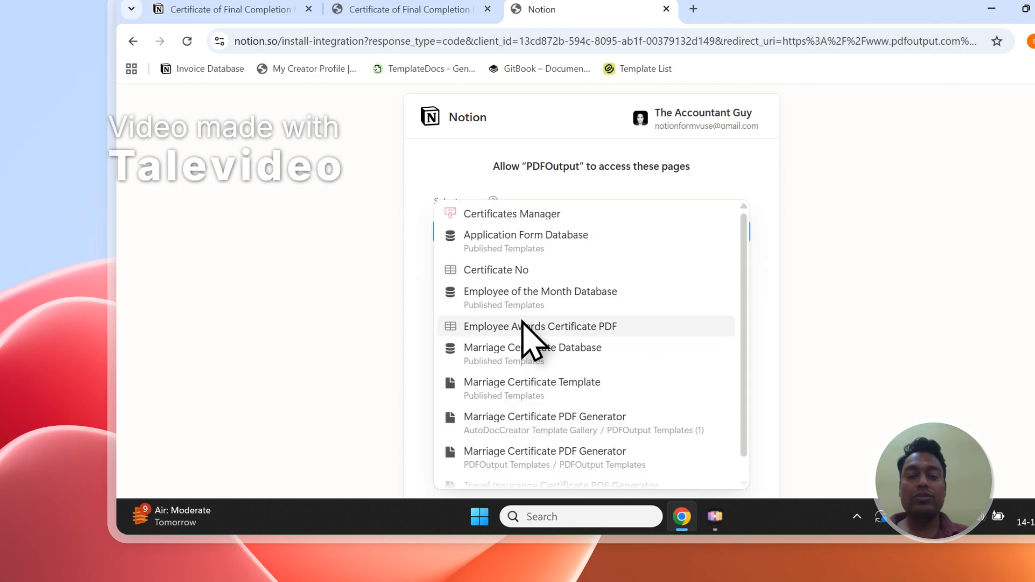
- Switch the connection request to the Notion workspace listed under the other signed-in account
left_click(709, 128)
left_click(709, 127)
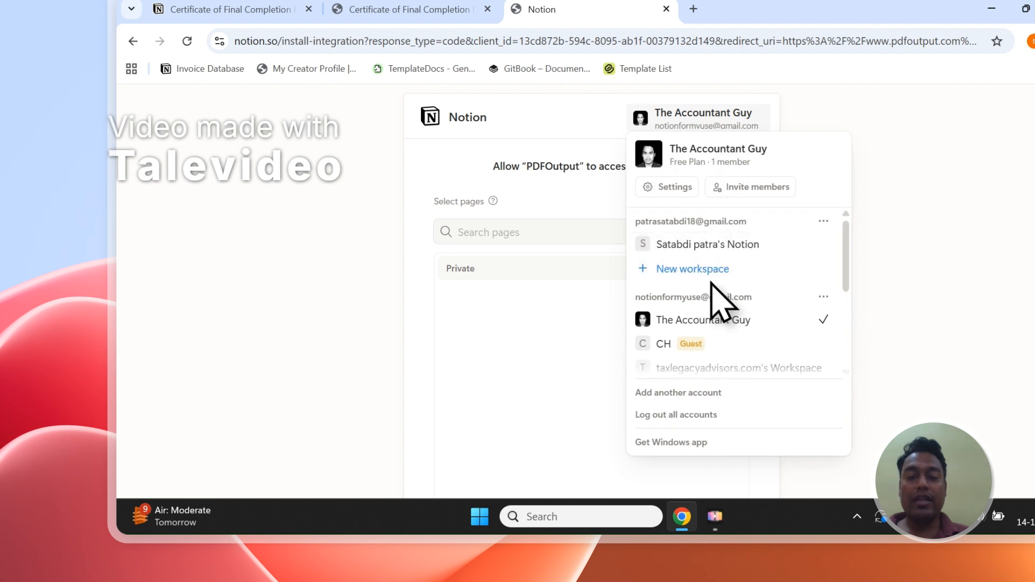
left_click(722, 248)
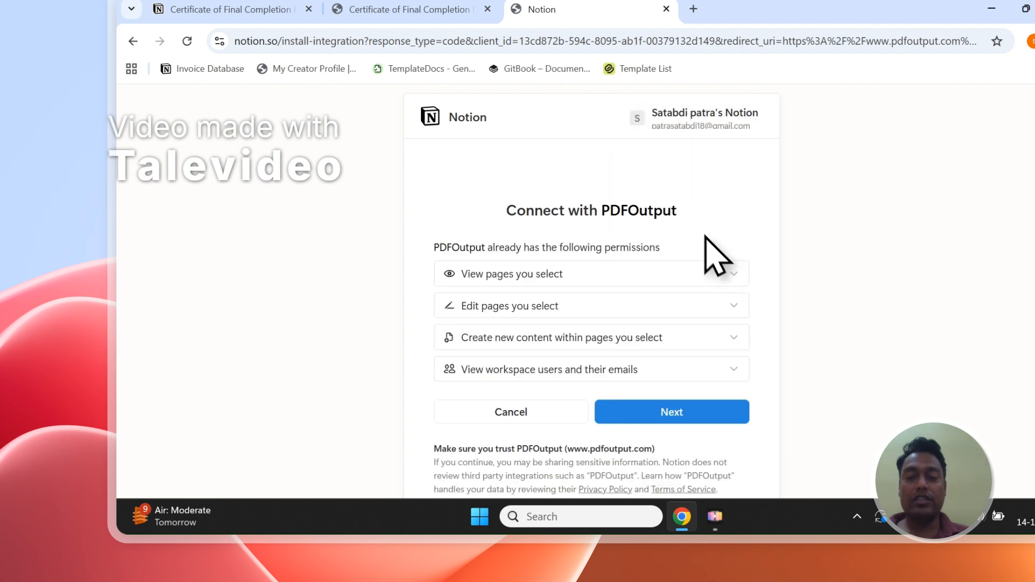
- Continue past the permissions overview and choose to select individual pages to share with PDFOutput
left_click(700, 412)
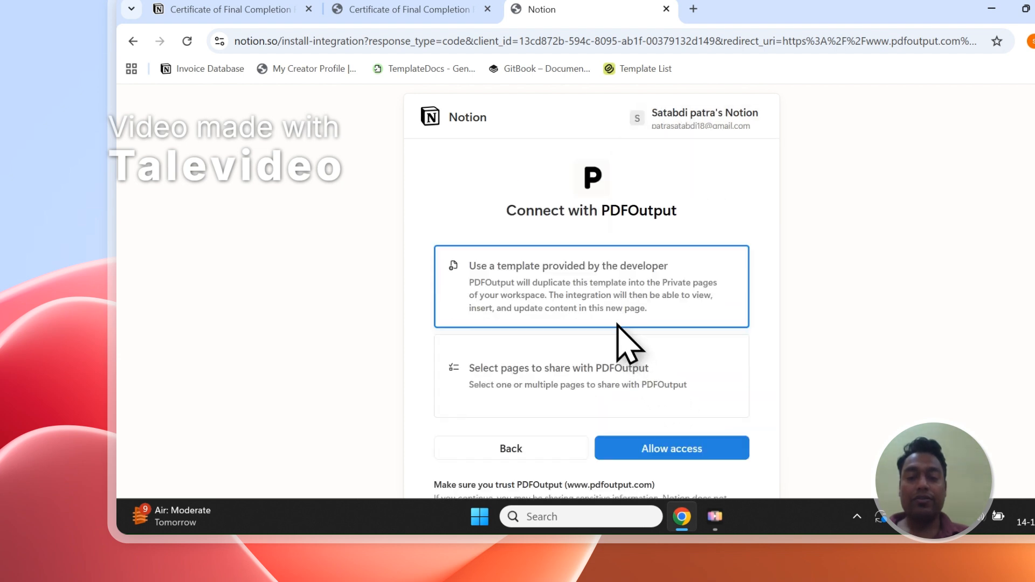
left_click(578, 355)
left_click(644, 448)
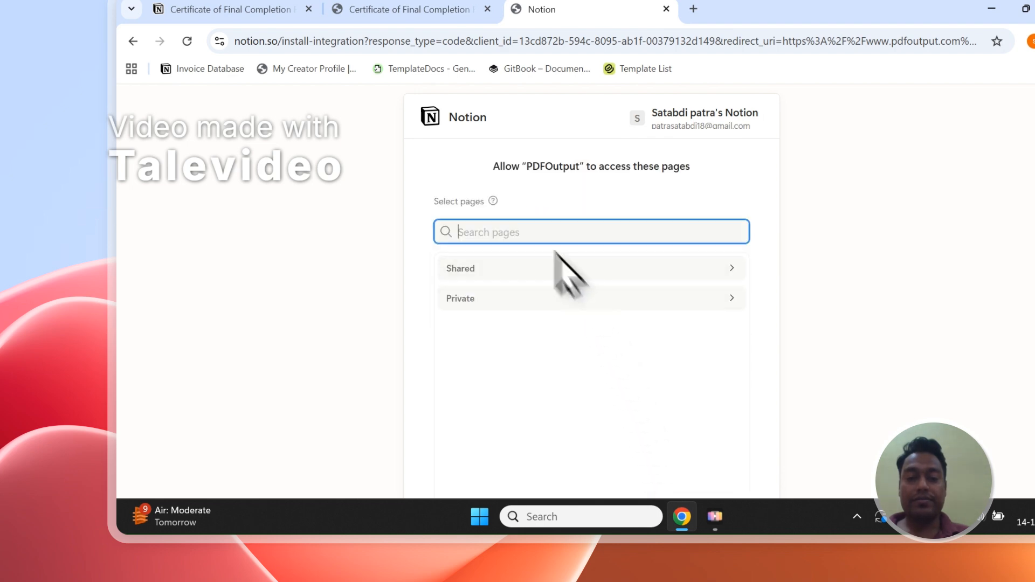
- Search for "Certificate of Final Completion Form" and select the matching page located directly under Form Database / Database
left_click(533, 326)
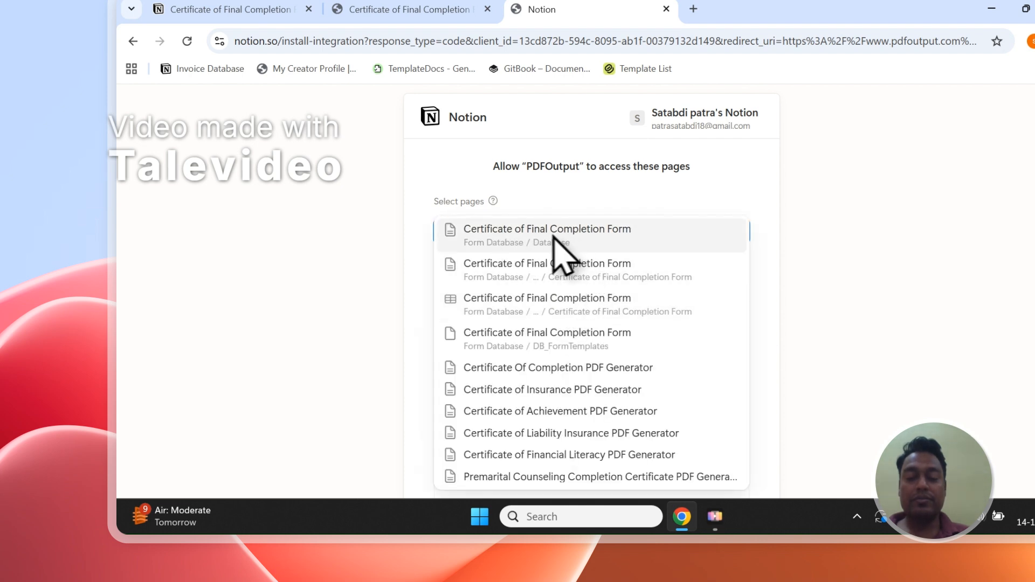
left_click(604, 229)
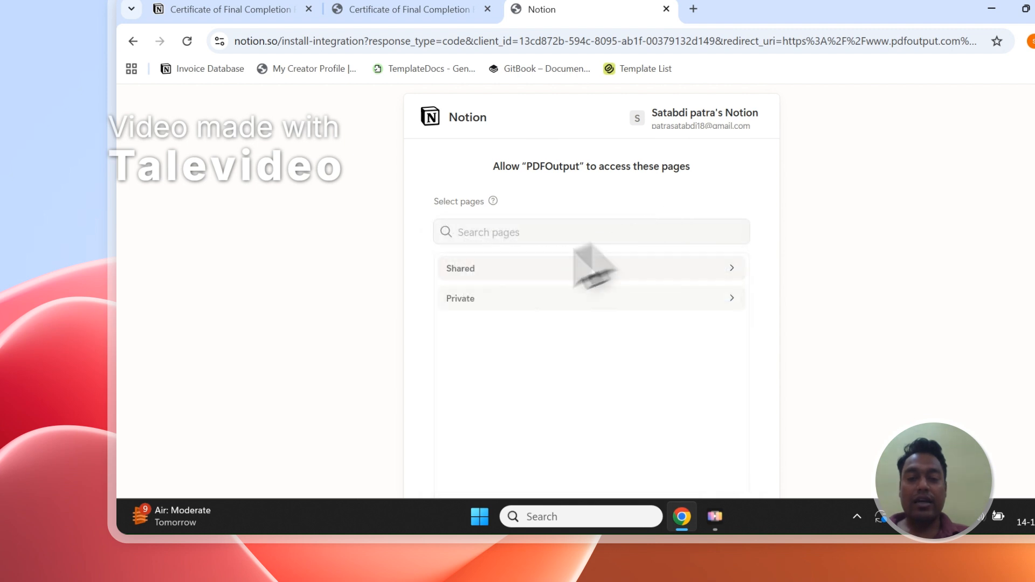
- Expand the private pages and review the manually selected and top-level entries offered for sharing with PDFOutput
left_click(468, 298)
scroll(543, 336, "down", 3)
scroll(543, 337, "up", 3)
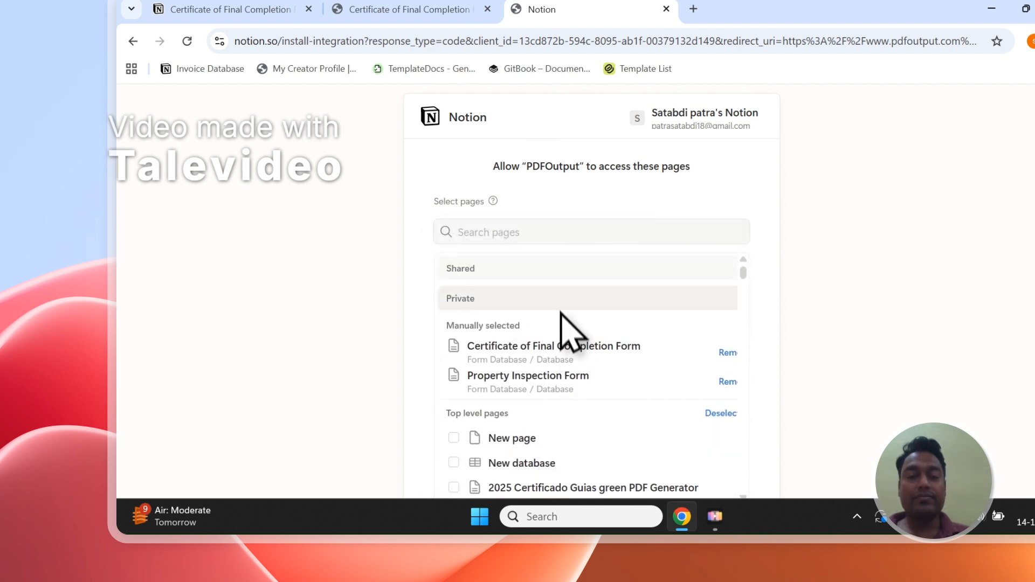
left_click(410, 9)
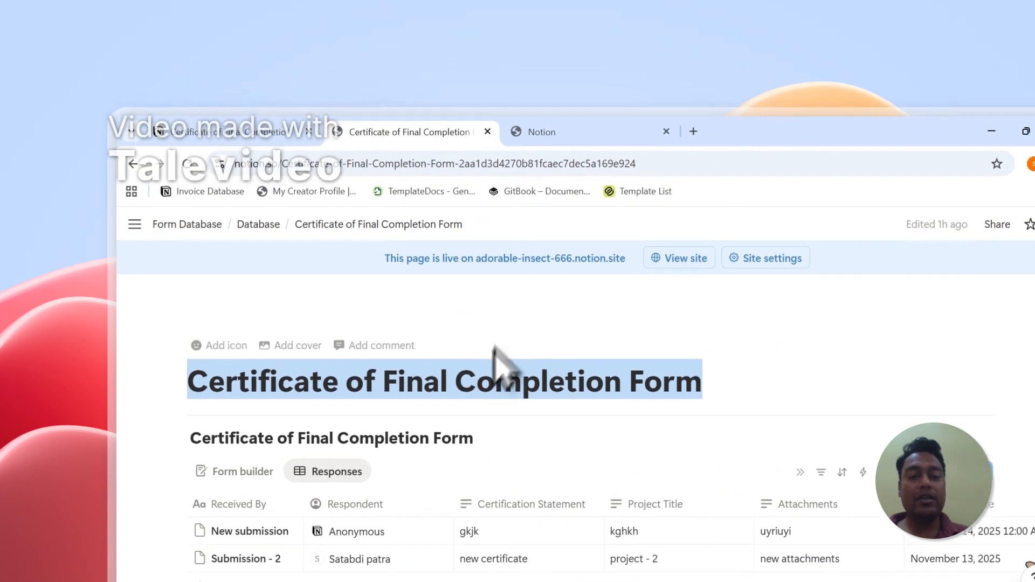
left_click(588, 124)
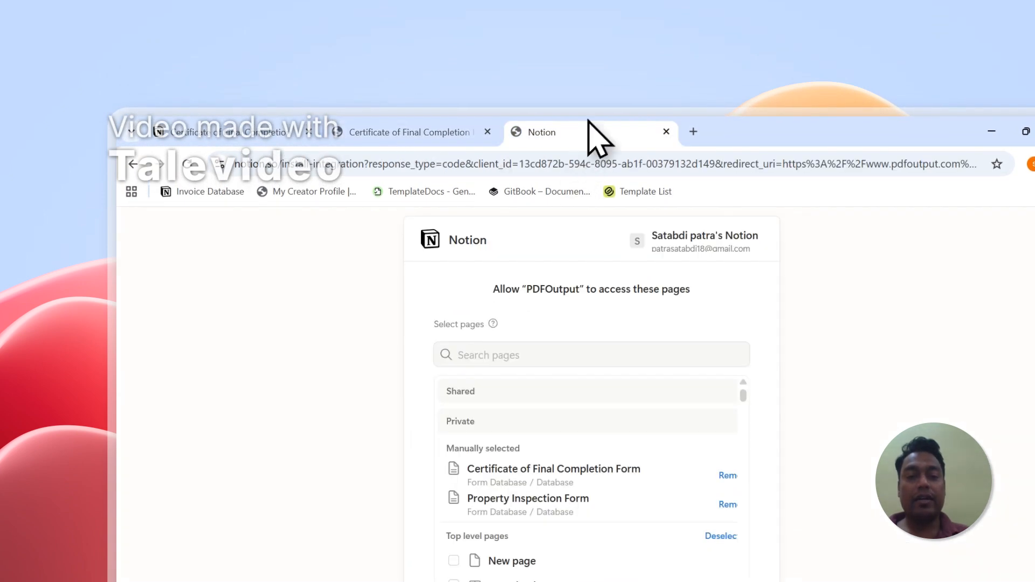
left_click(490, 354)
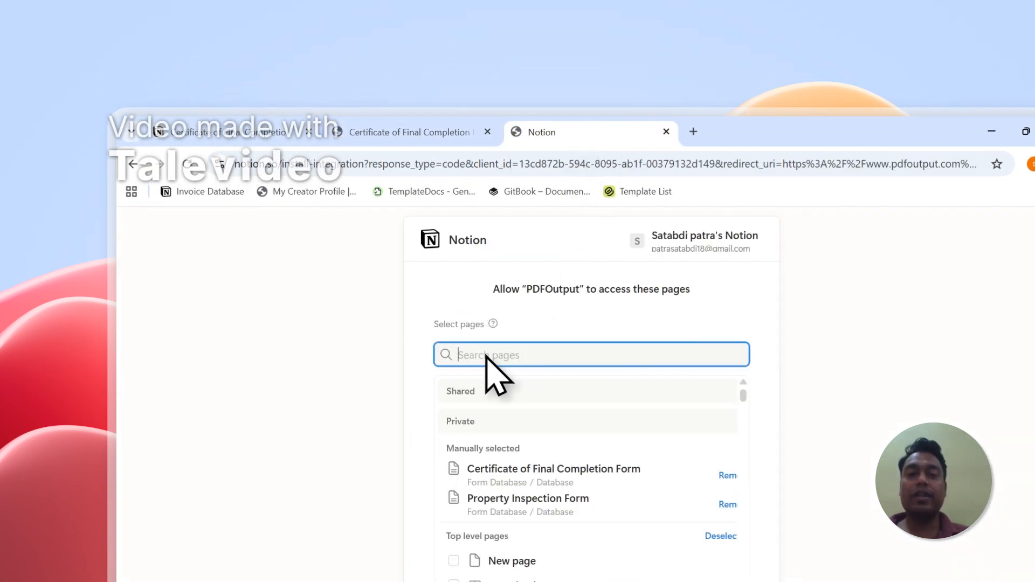
scroll(501, 363, "down", 5)
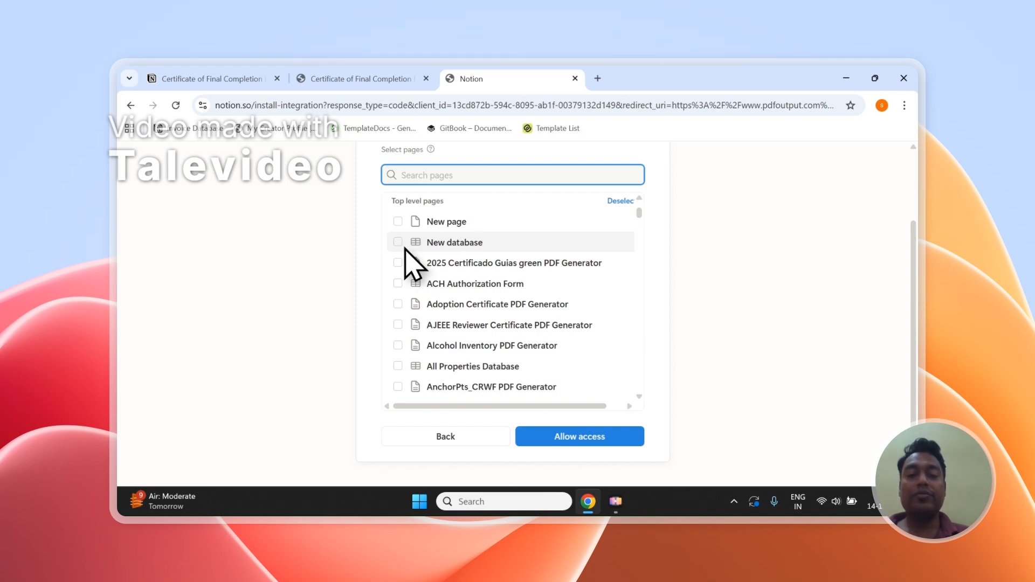
scroll(405, 253, "up", 2)
scroll(430, 259, "up", 2)
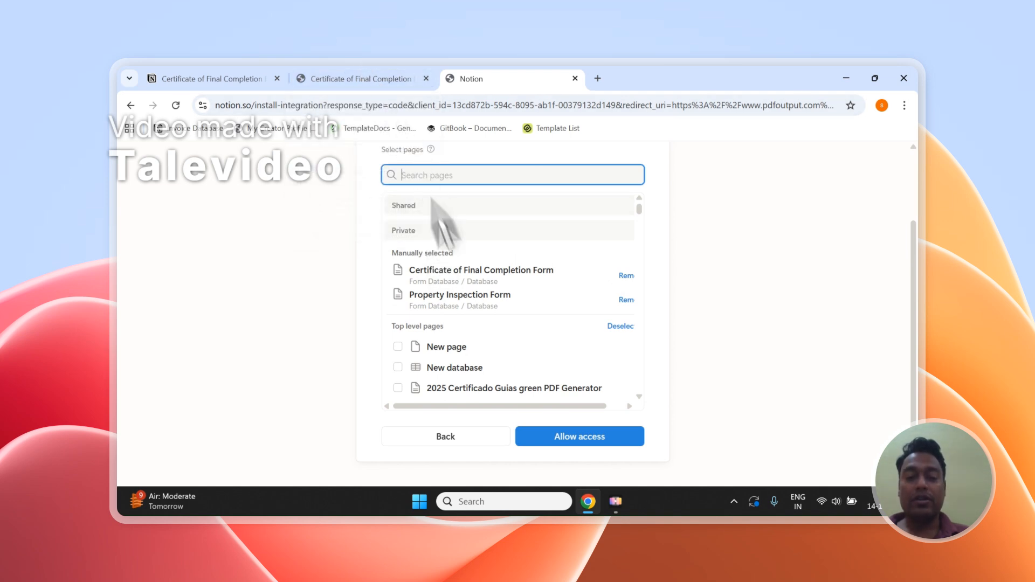
- Compare the title and location of the open Certificate of Final Completion Form page with the pages selected for PDFOutput
left_click(374, 79)
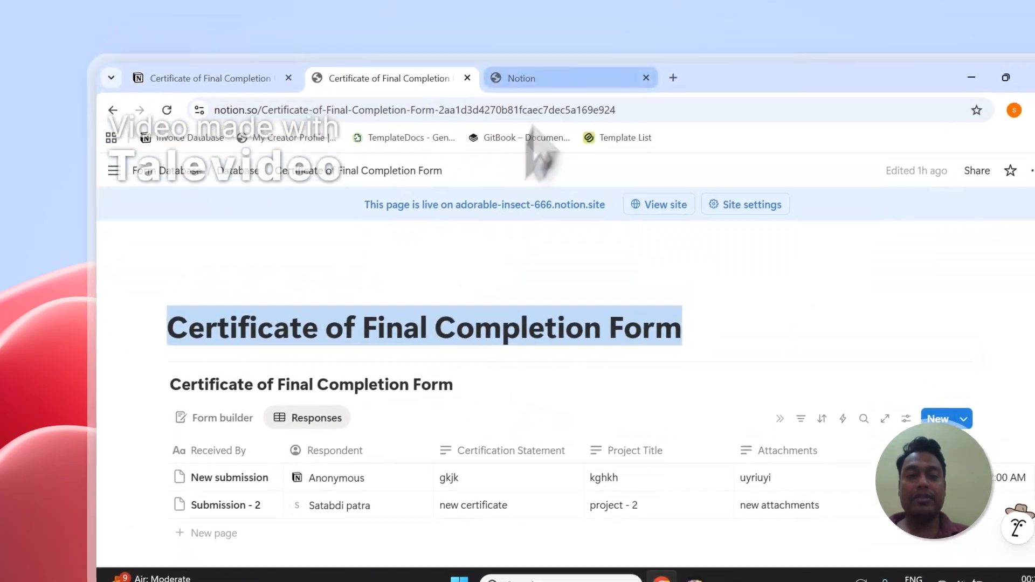
left_click(541, 62)
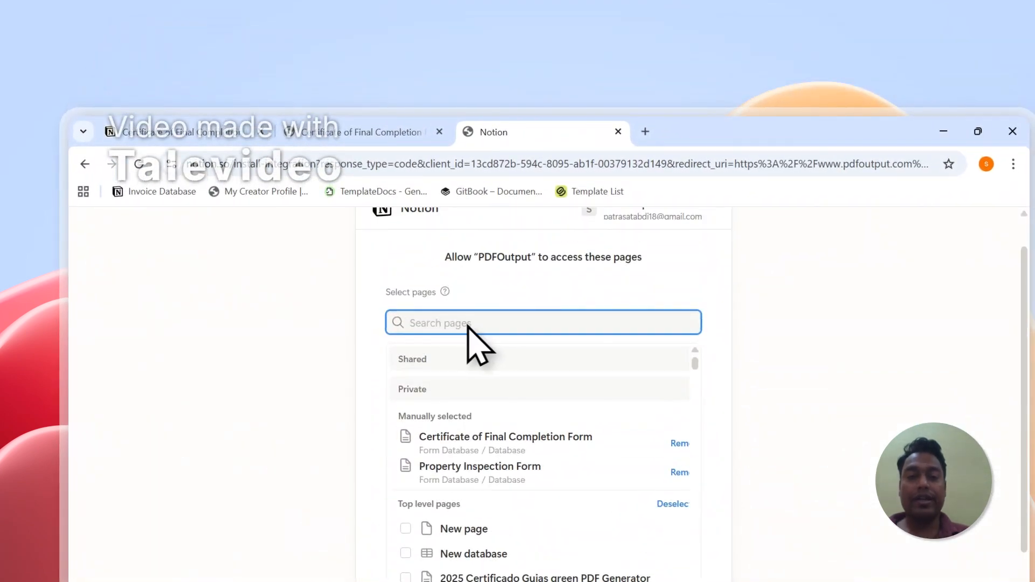
left_click(356, 132)
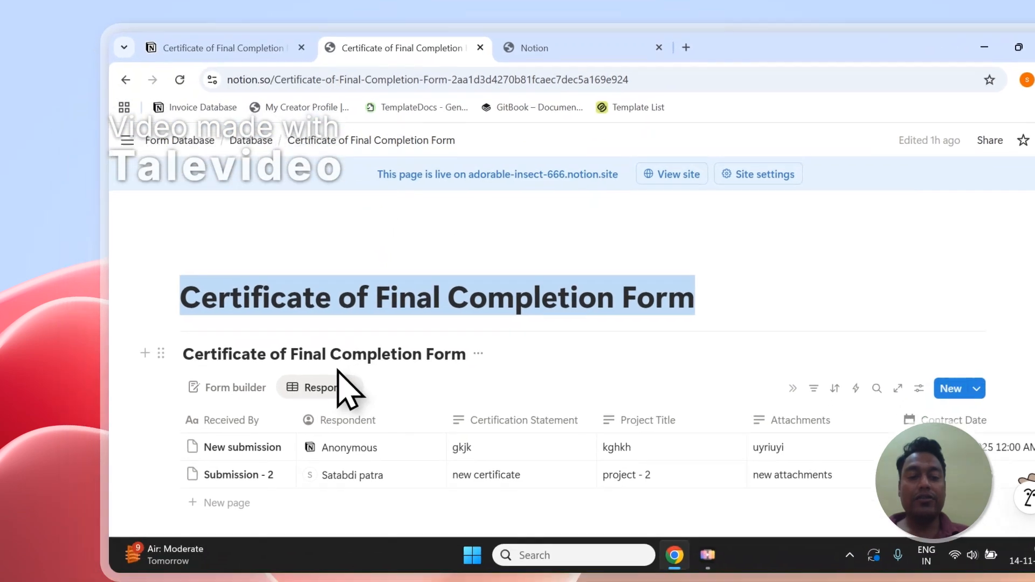
scroll(423, 314, "up", 1)
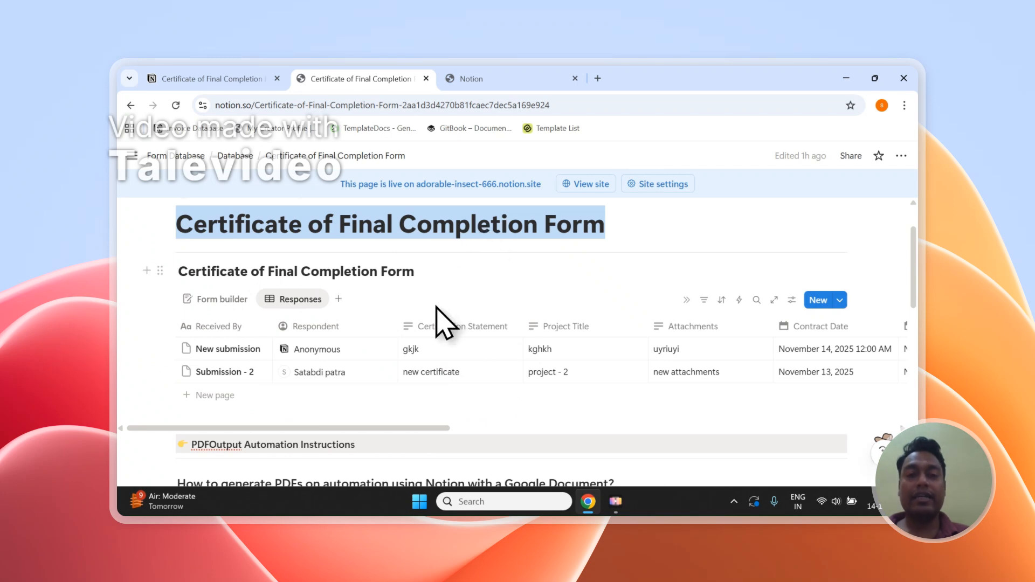
left_click(471, 78)
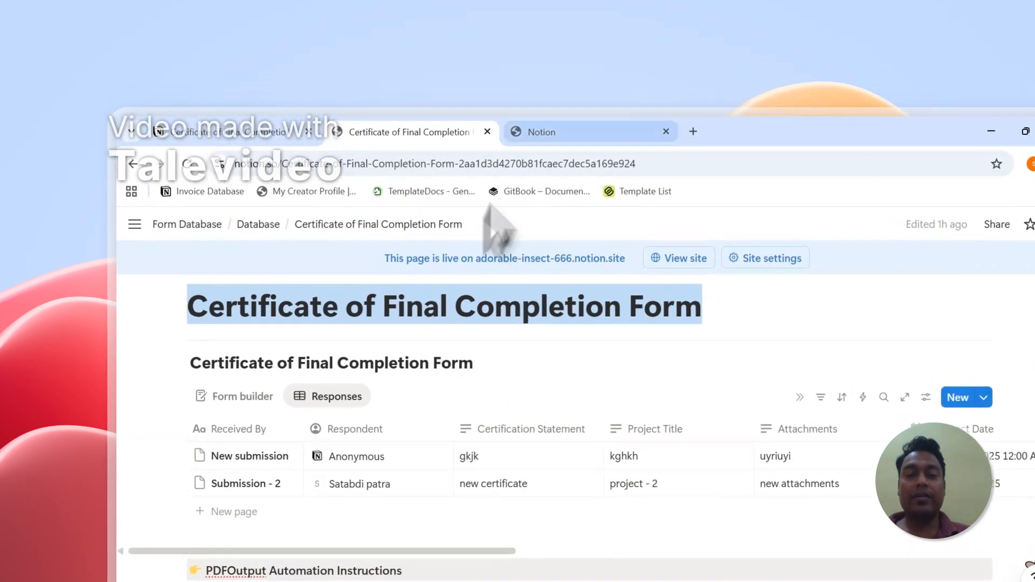
left_click(464, 79)
scroll(510, 323, "up", 1)
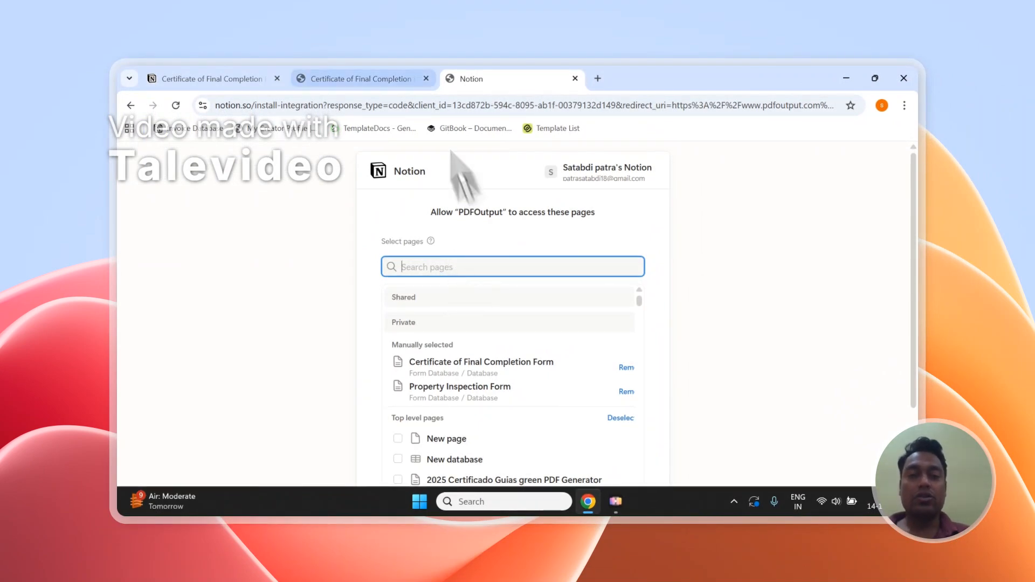
left_click(385, 78)
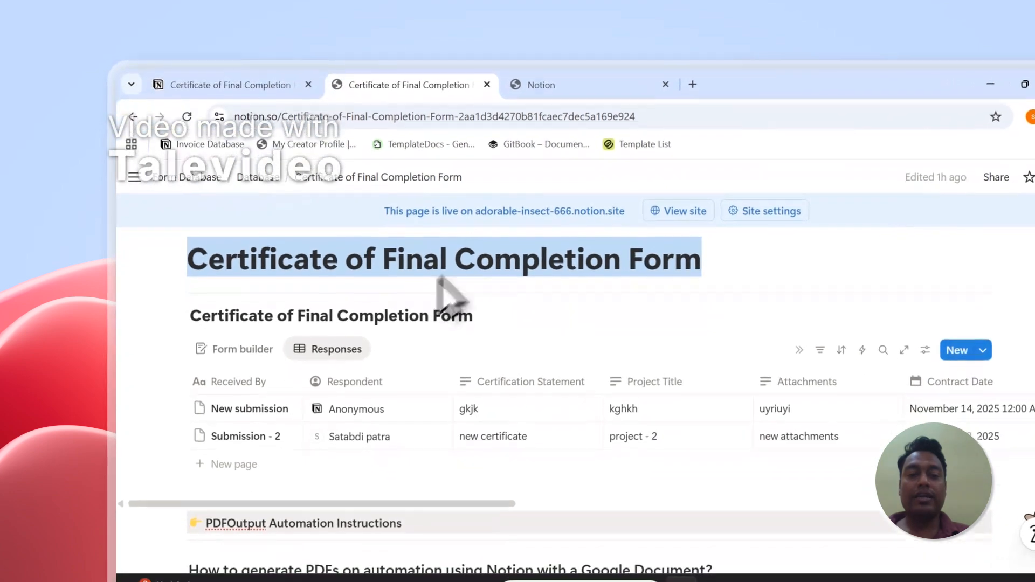
left_click(539, 84)
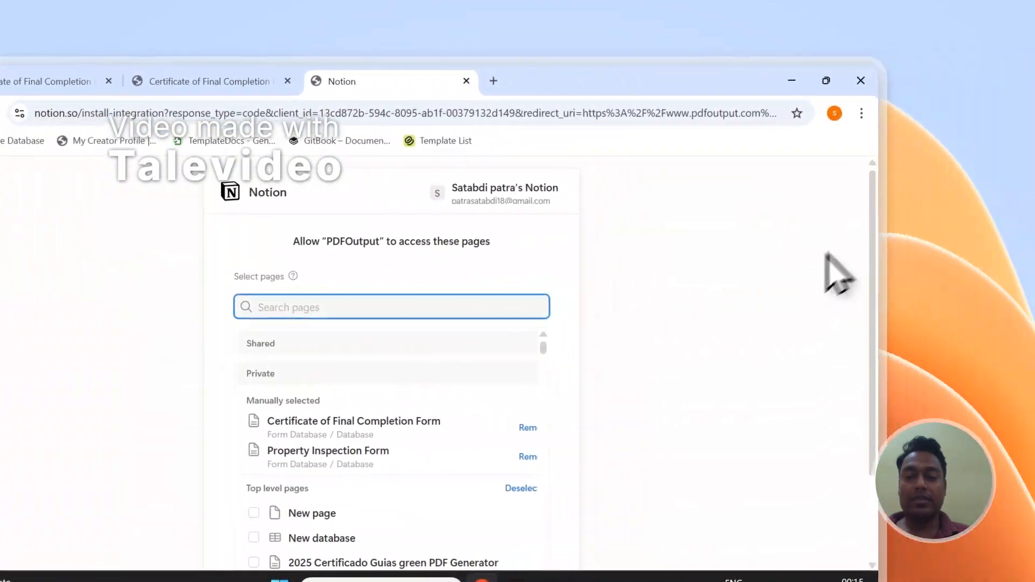
- Allow PDFOutput to access the selected Notion pages and return to PDFOutput after a glance at the form page
scroll(826, 253, "down", 2)
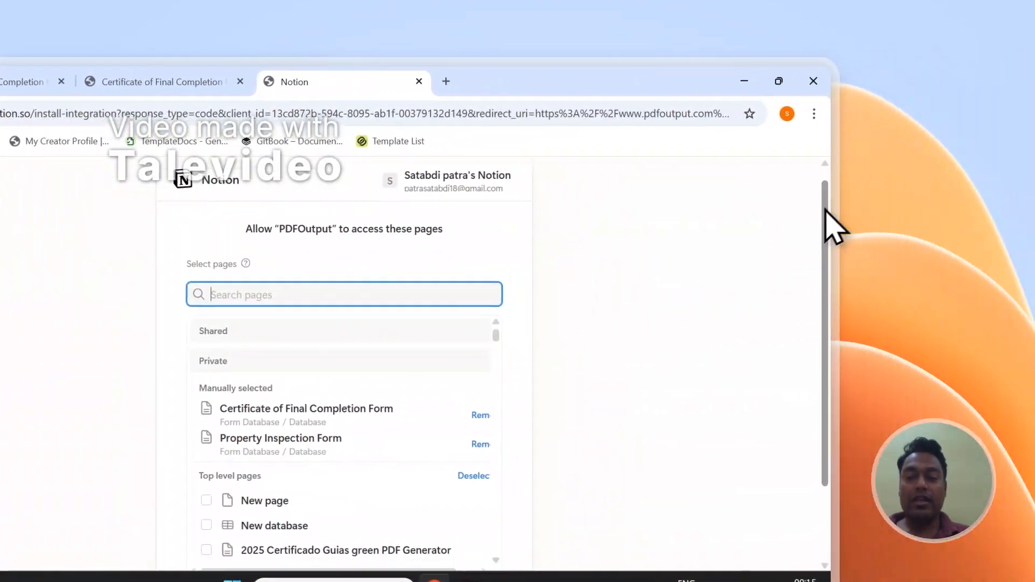
left_click(489, 516)
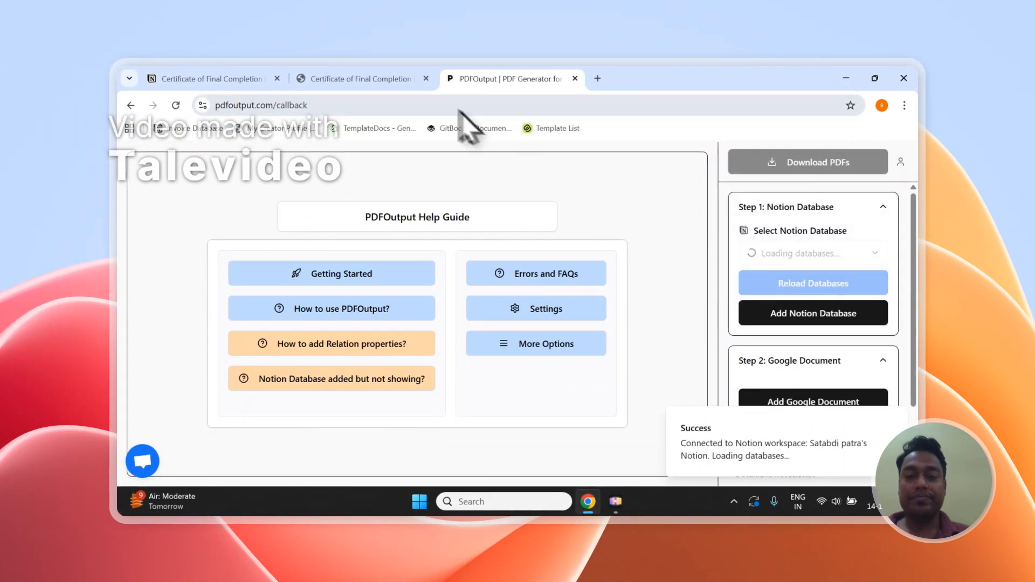
left_click(373, 80)
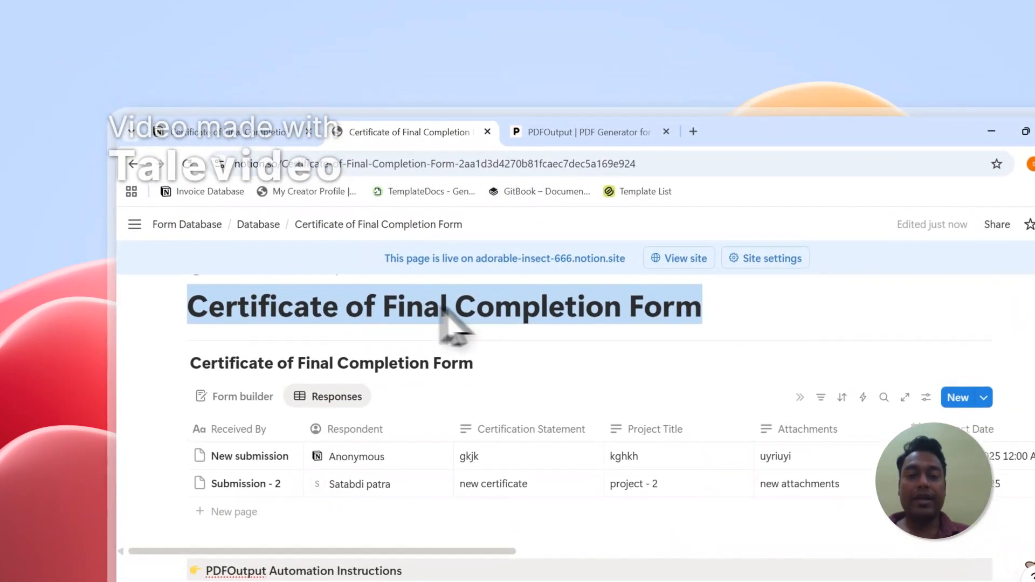
left_click(566, 126)
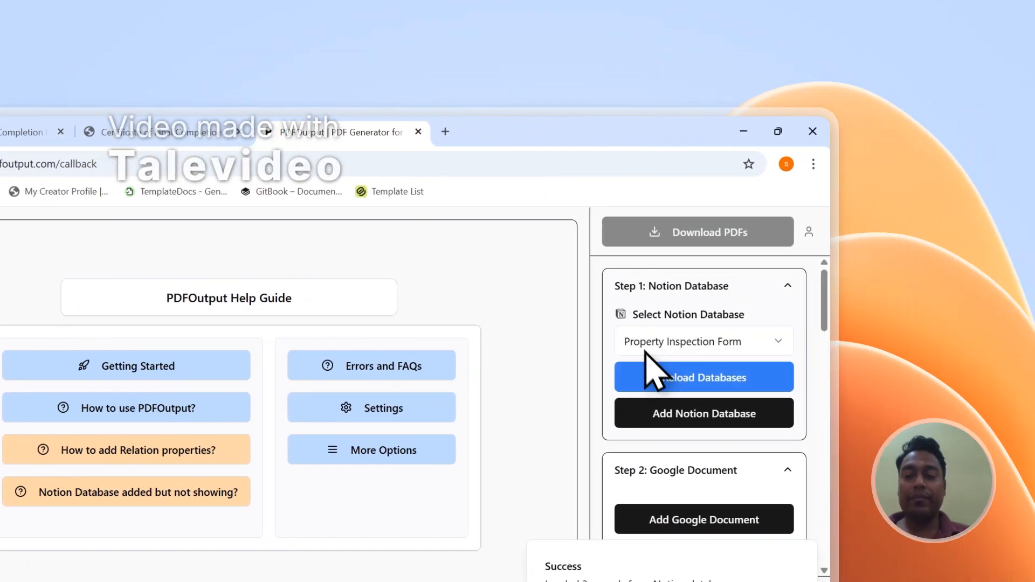
- Check the available Notion databases, refresh the PDFOutput page and reload the database list
left_click(916, 341)
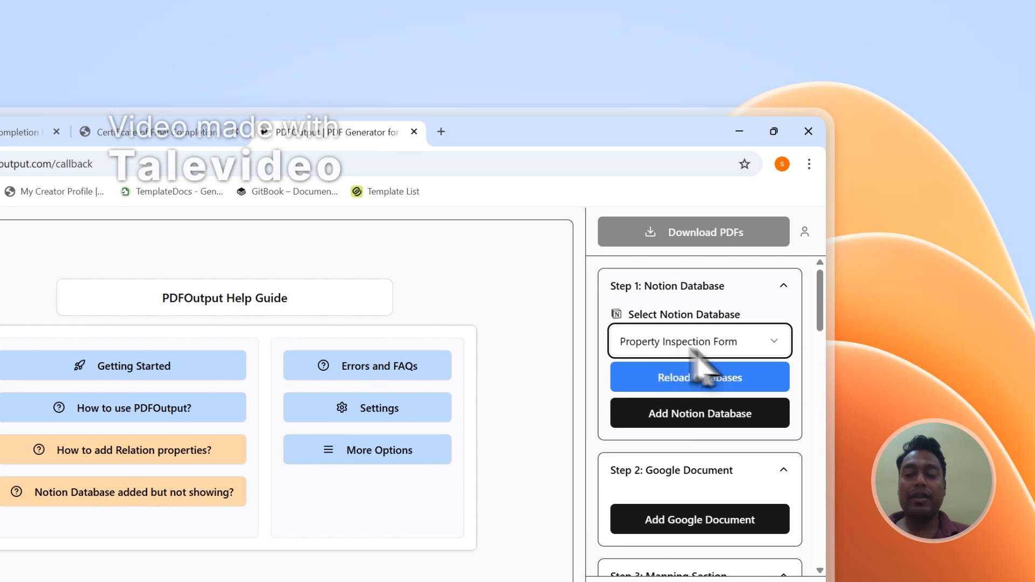
left_click(685, 379)
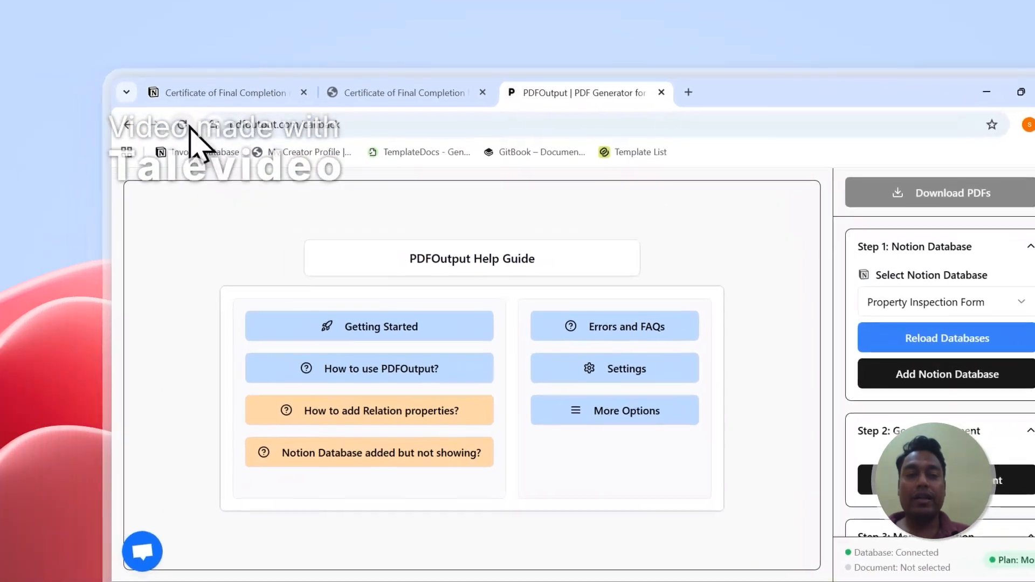
left_click(190, 125)
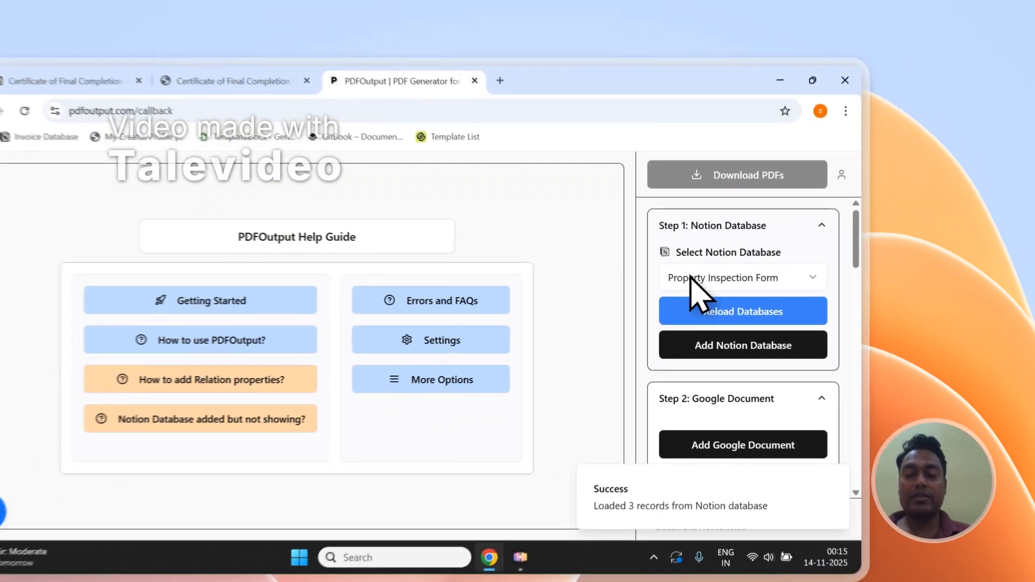
left_click(766, 252)
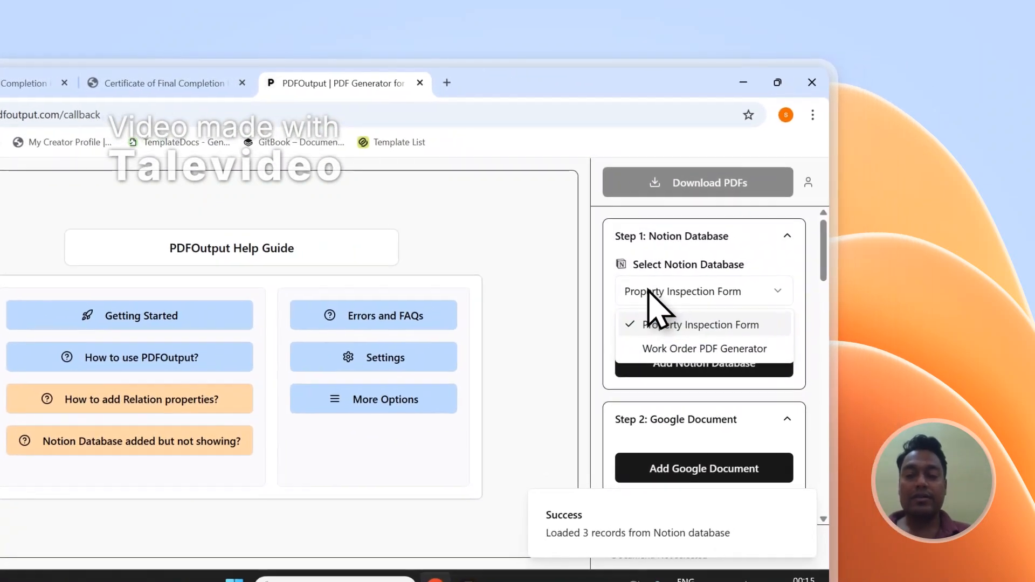
left_click(766, 252)
left_click(654, 326)
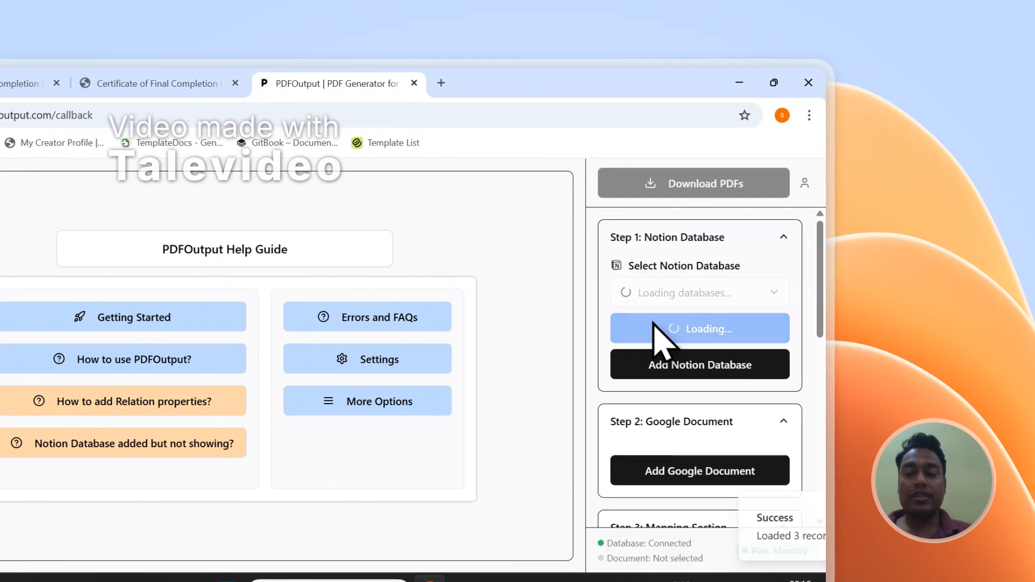
- Select Certificate of Final Completion Form as the Notion database and look through its properties in the mapping section
left_click(654, 302)
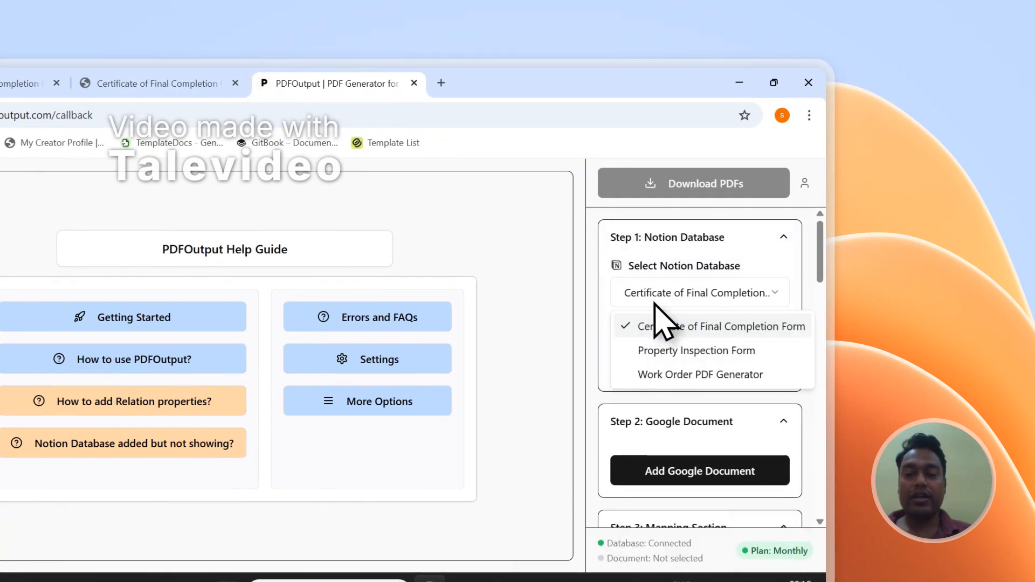
left_click(710, 327)
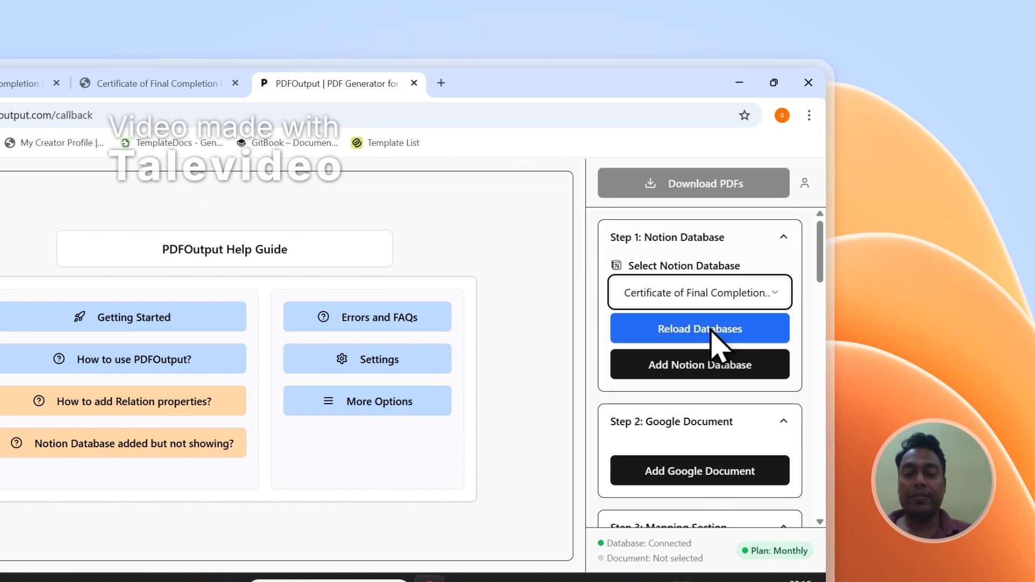
left_click_drag(818, 256, 827, 383)
scroll(727, 341, "down", 10)
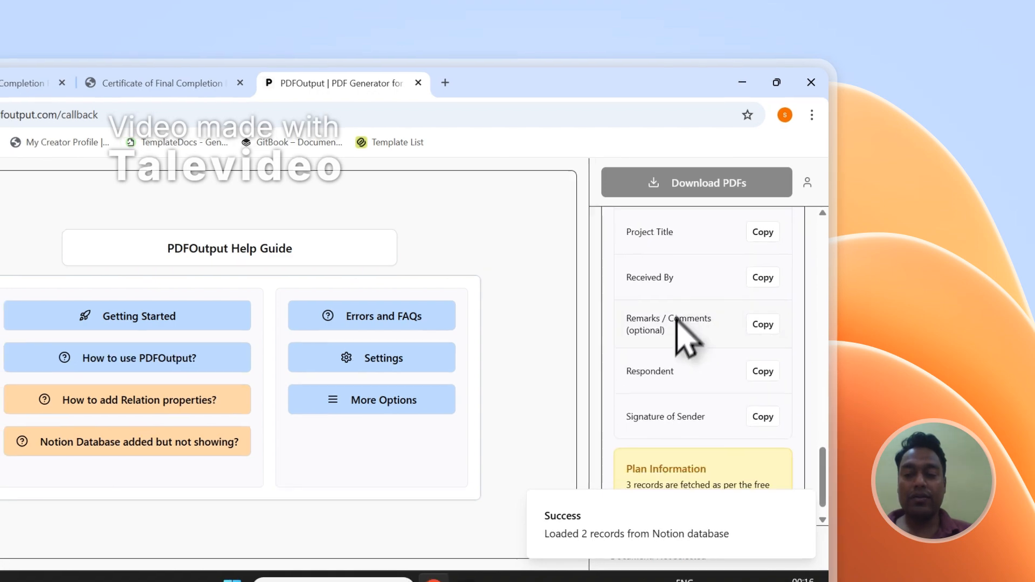
scroll(677, 323, "up", 10)
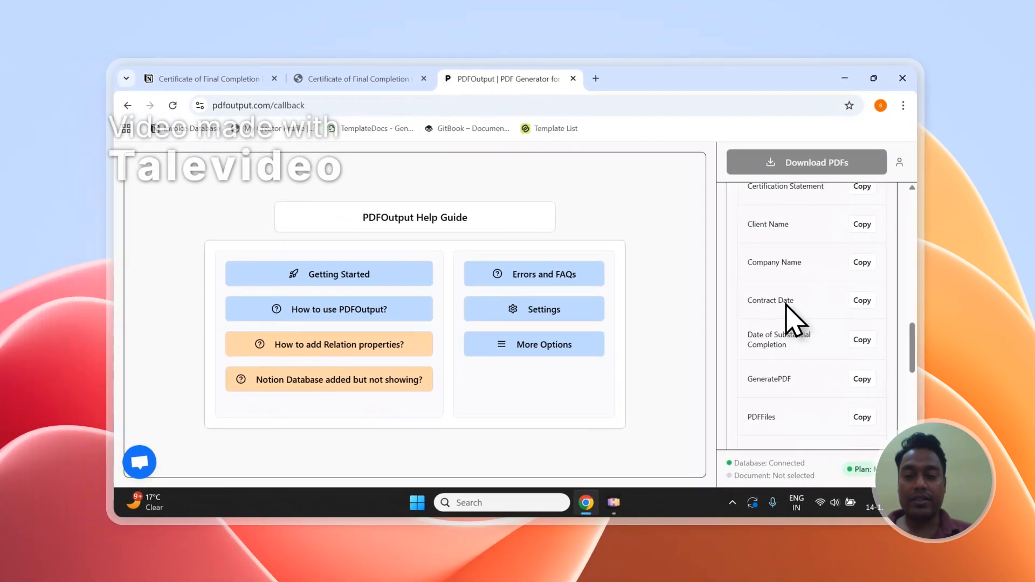
scroll(795, 317, "up", 10)
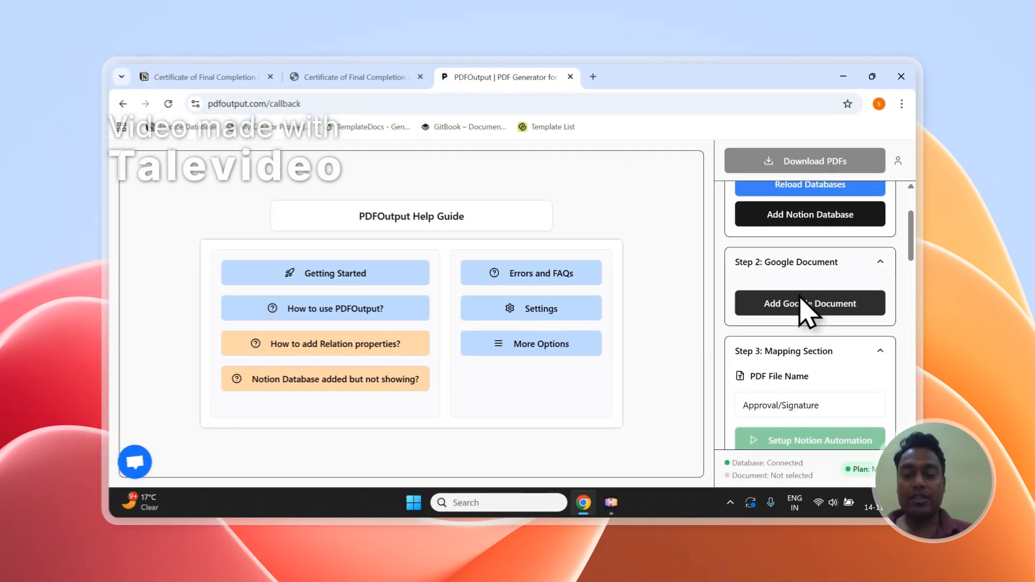
left_click(806, 306)
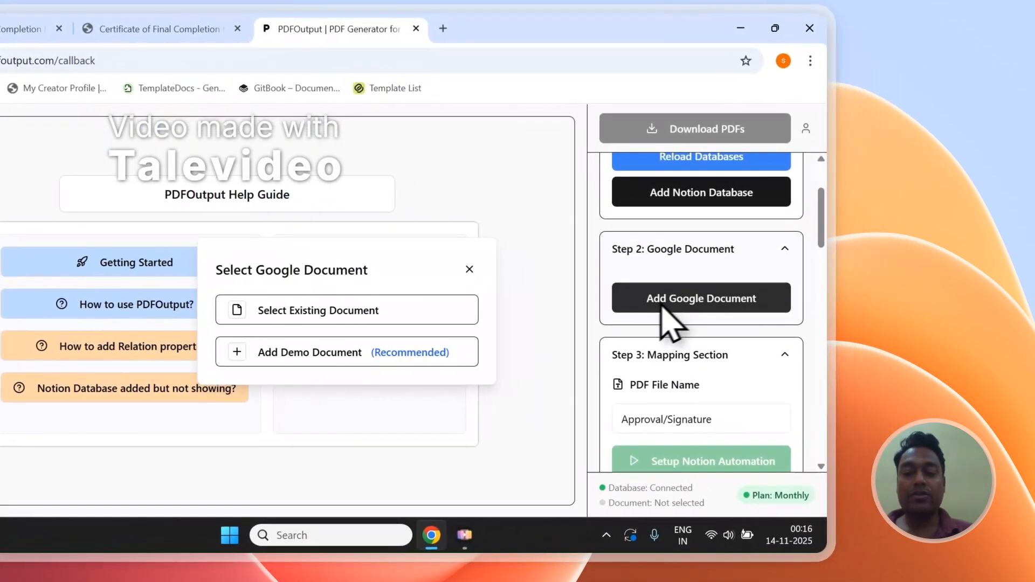
left_click(312, 317)
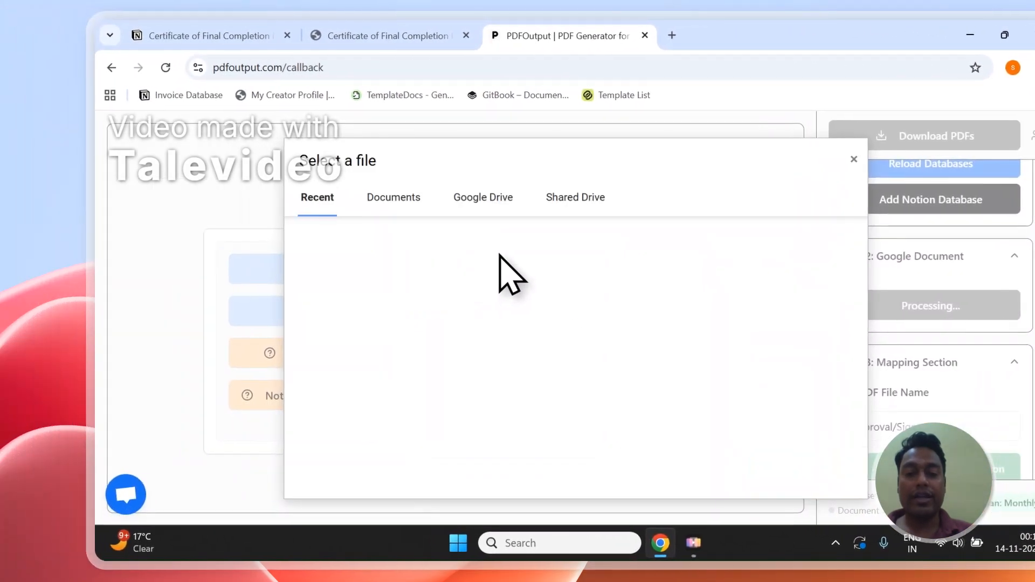
left_click(403, 212)
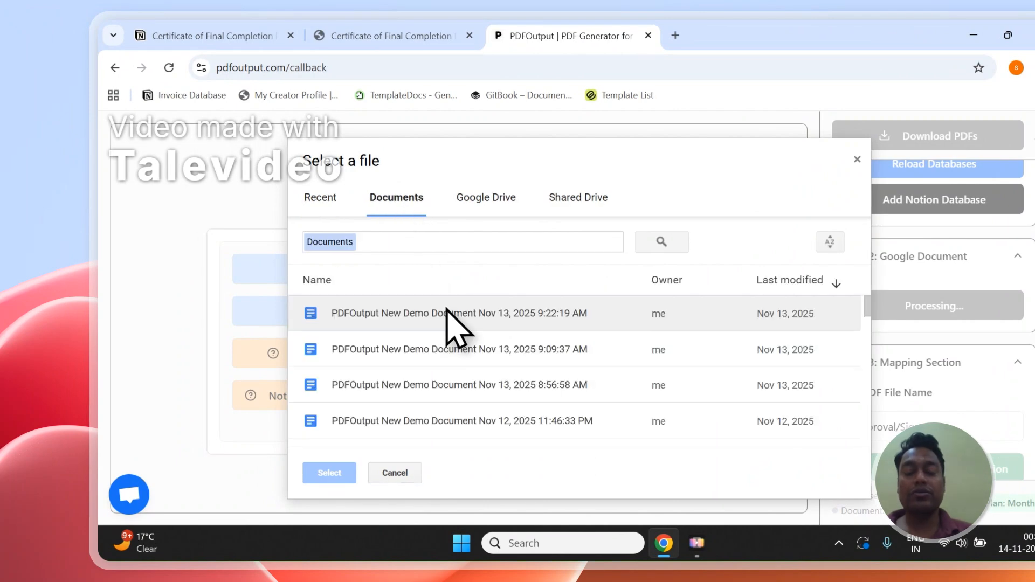
left_click(856, 161)
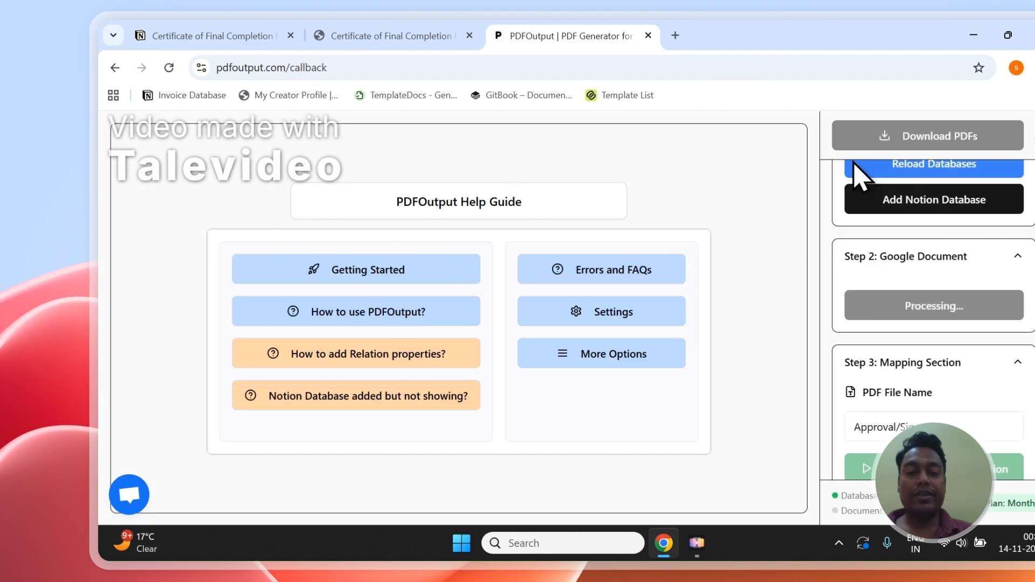
- Add the recommended demo document as the Google document and delete its introductory text above the Placeholders heading
left_click(903, 306)
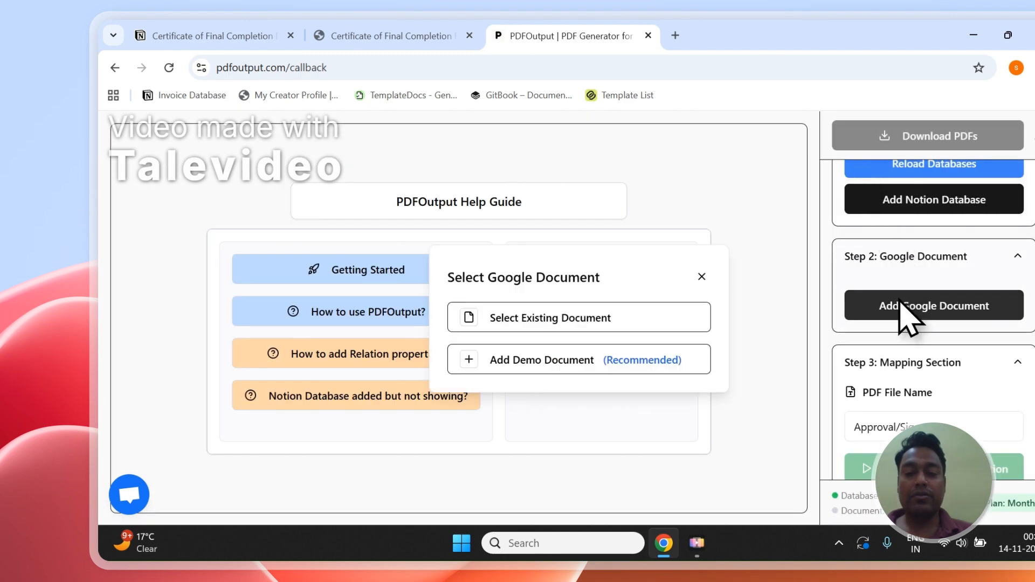
left_click(555, 366)
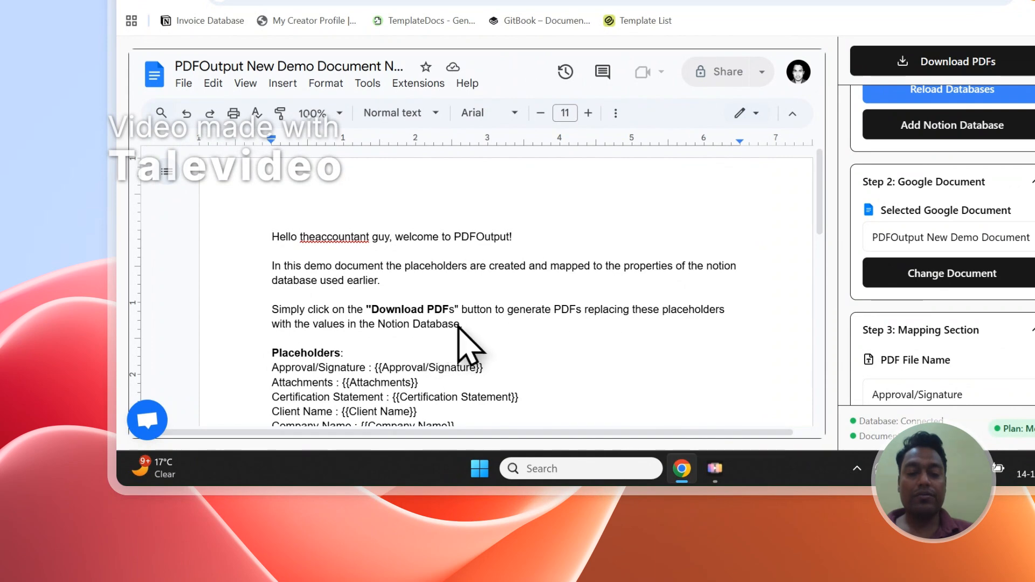
left_click_drag(467, 326, 294, 237)
key("BackSpace")
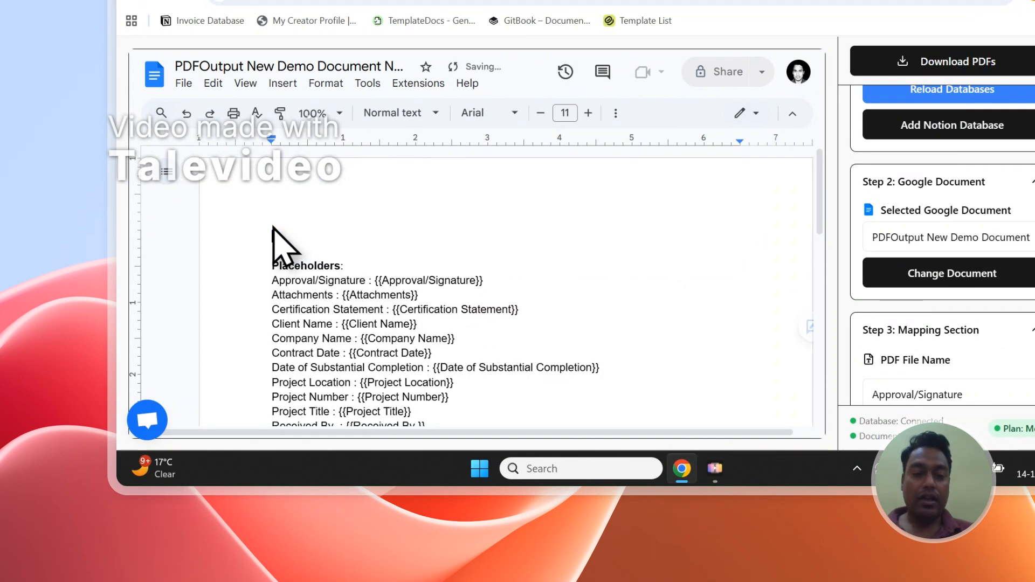
- Remove the blank lines above the Placeholders heading in the demo document
key("BackSpace")
key("BackSpace")
scroll(278, 243, "down", 3)
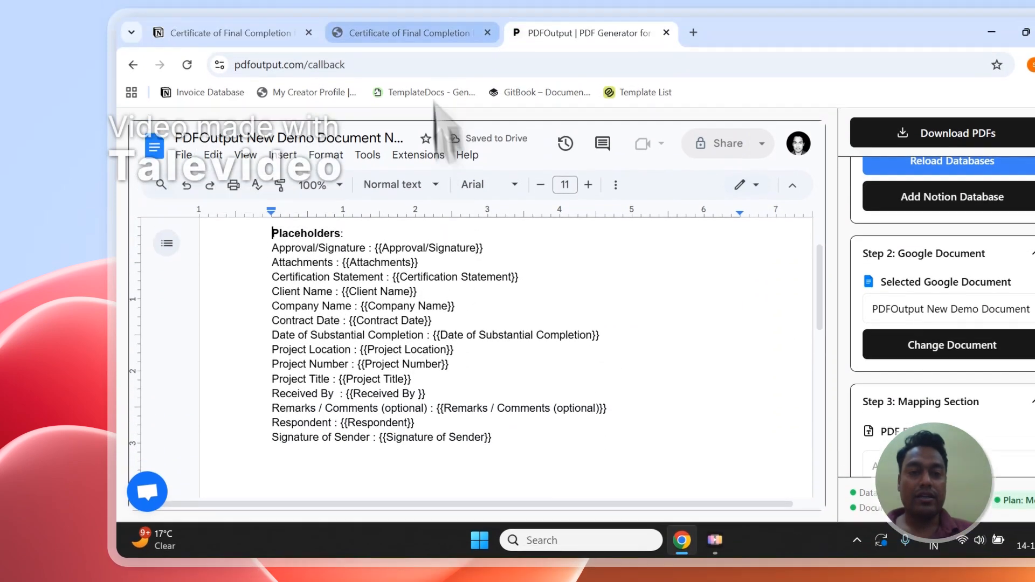
- Compare the document's placeholders, such as {{Attachments}}, with the property columns of the Notion responses table
left_click(423, 32)
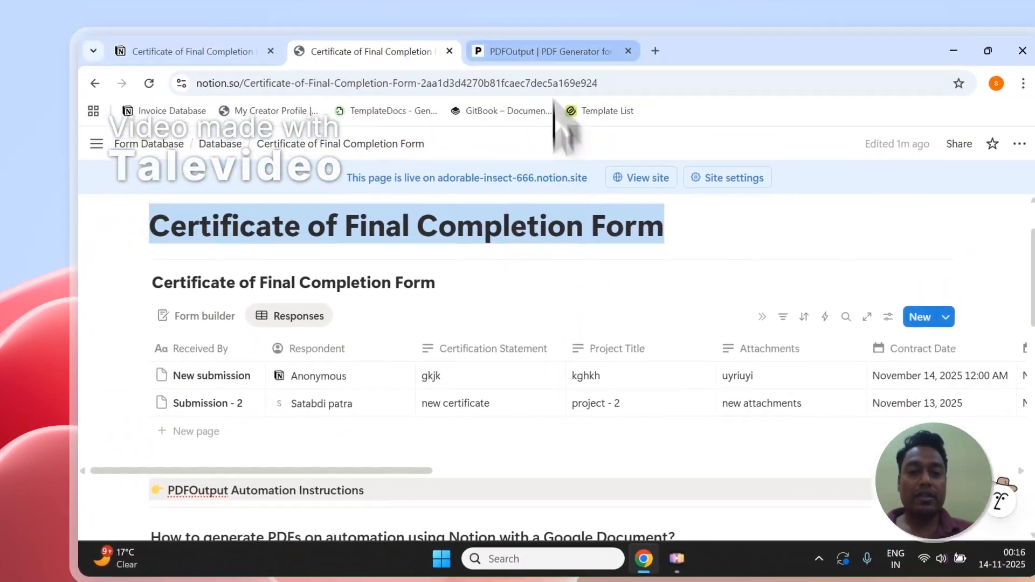
left_click(549, 50)
left_click_drag(405, 347, 340, 347)
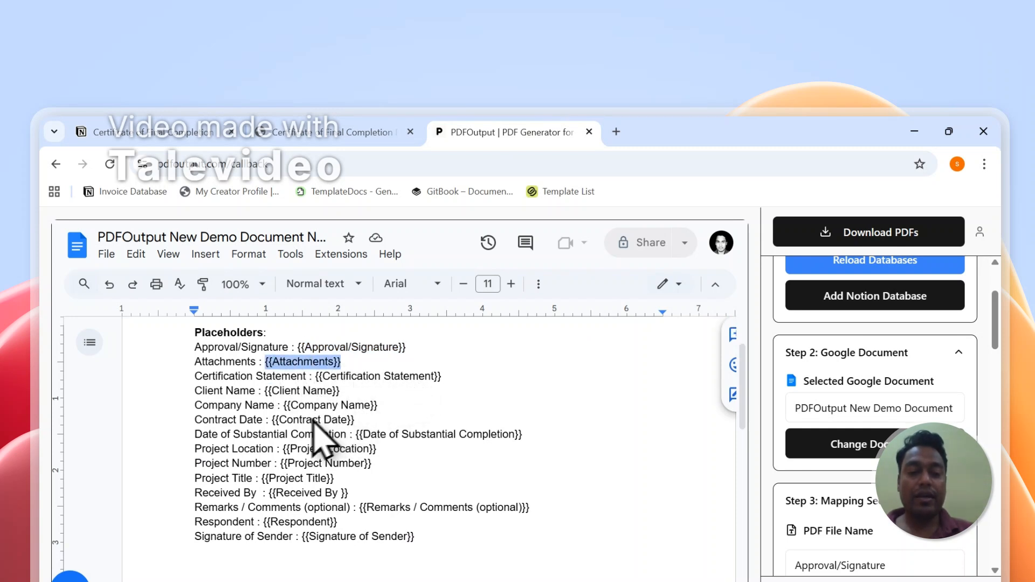
left_click(351, 132)
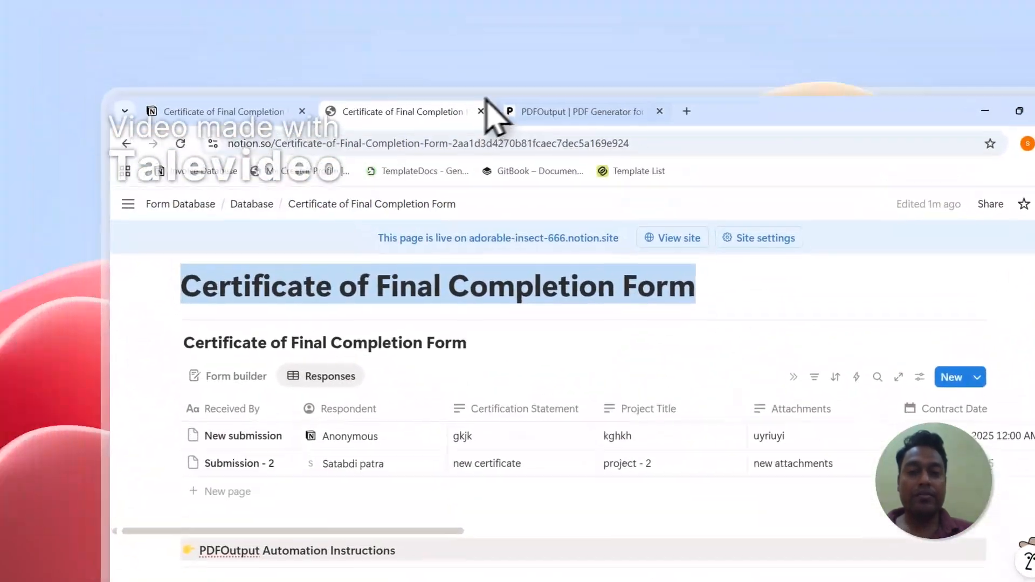
left_click(498, 110)
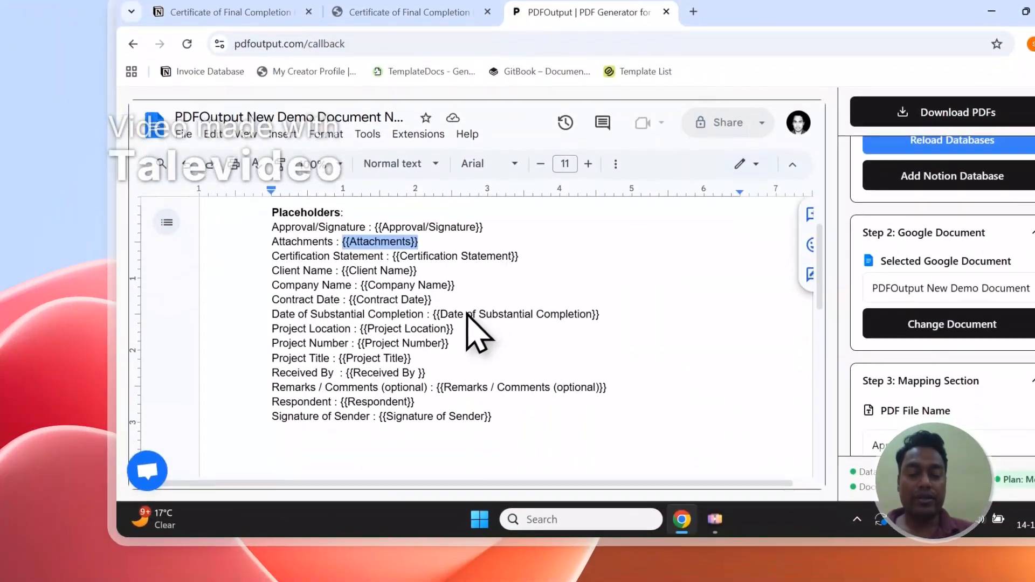
- Copy the Company Name placeholder, insert it below the placeholder list and highlight the paste shortcut in the mapping instructions
scroll(949, 313, "down", 10)
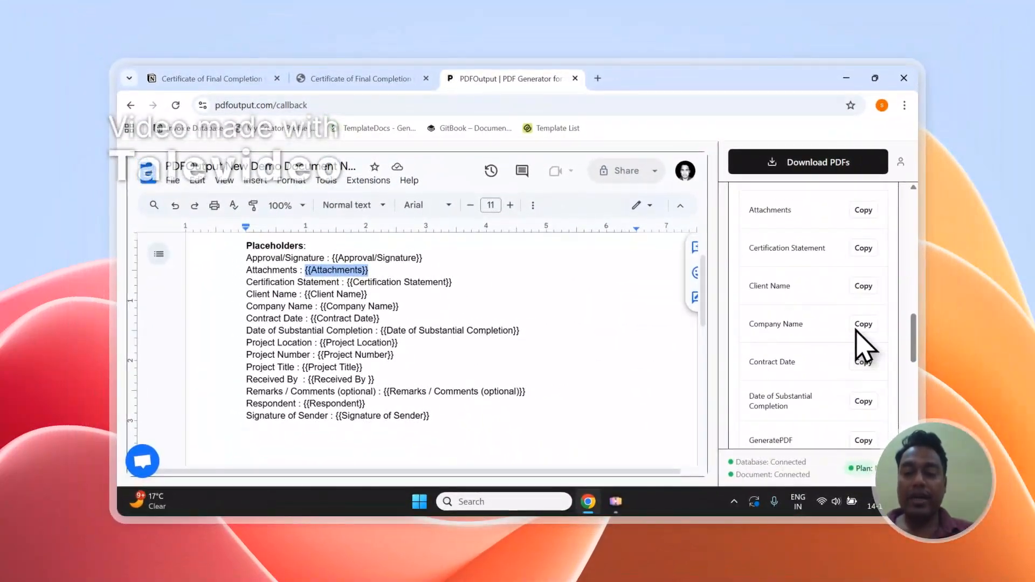
left_click(861, 325)
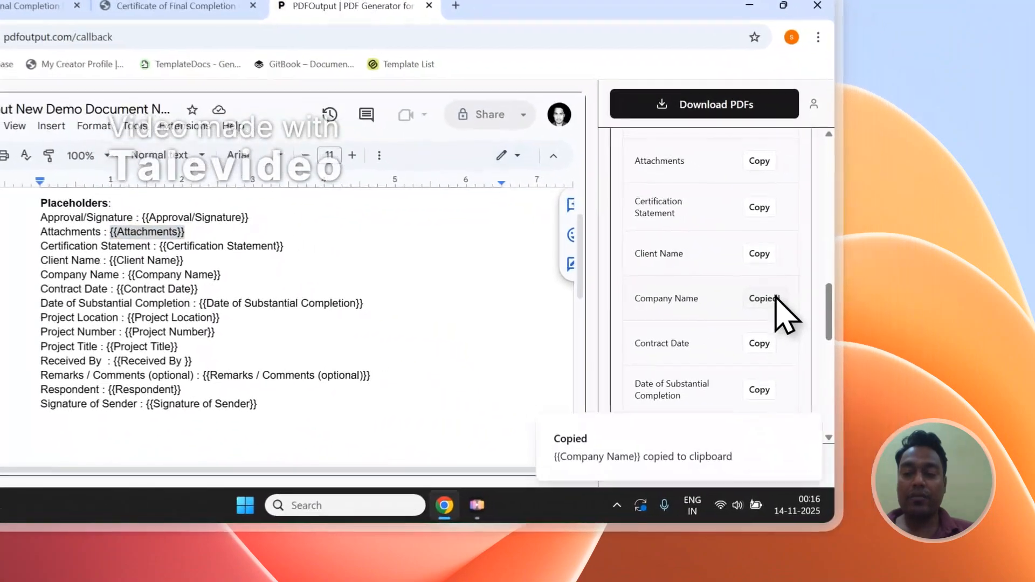
left_click(281, 407)
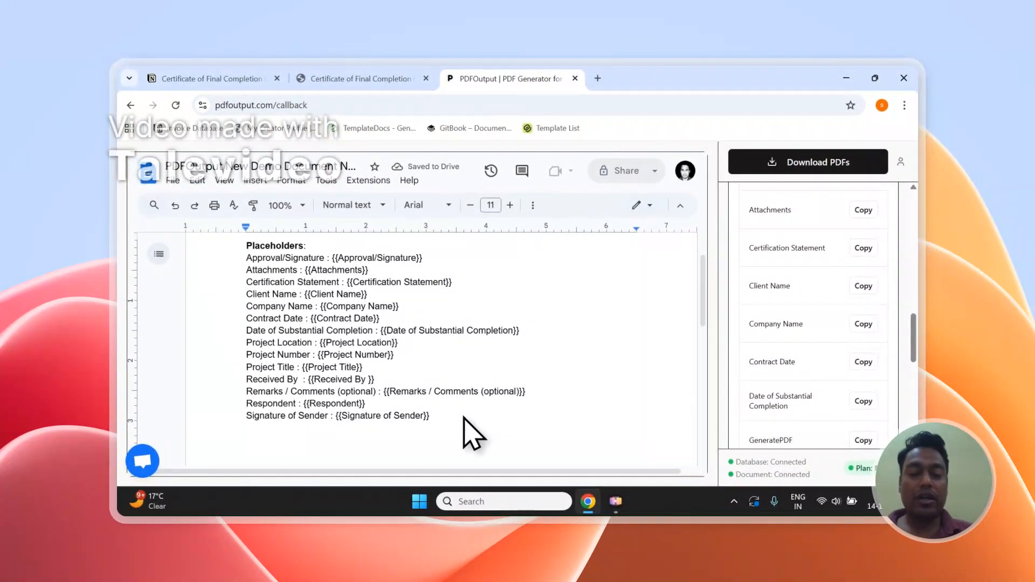
scroll(843, 342, "up", 2)
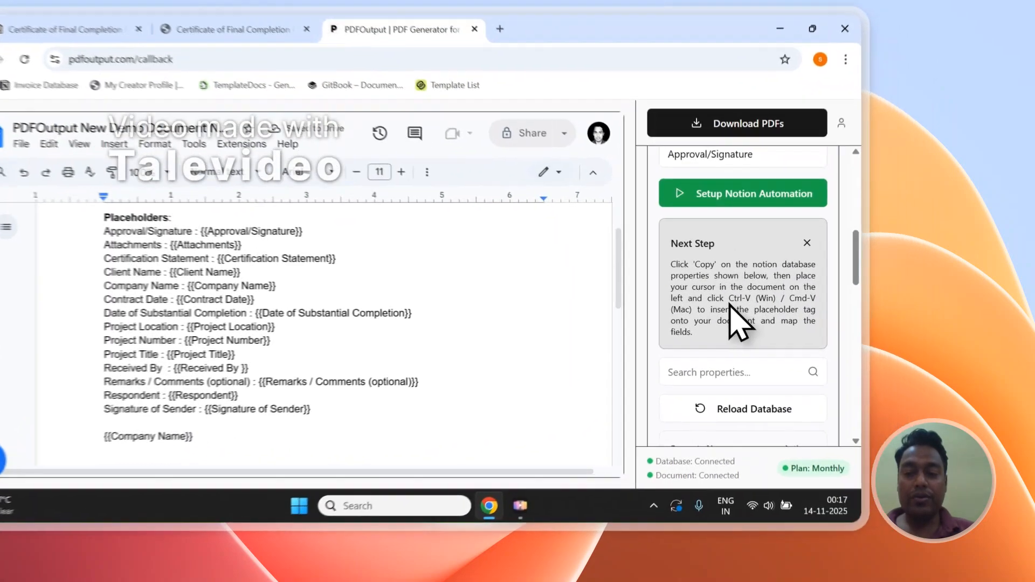
left_click_drag(801, 317, 768, 327)
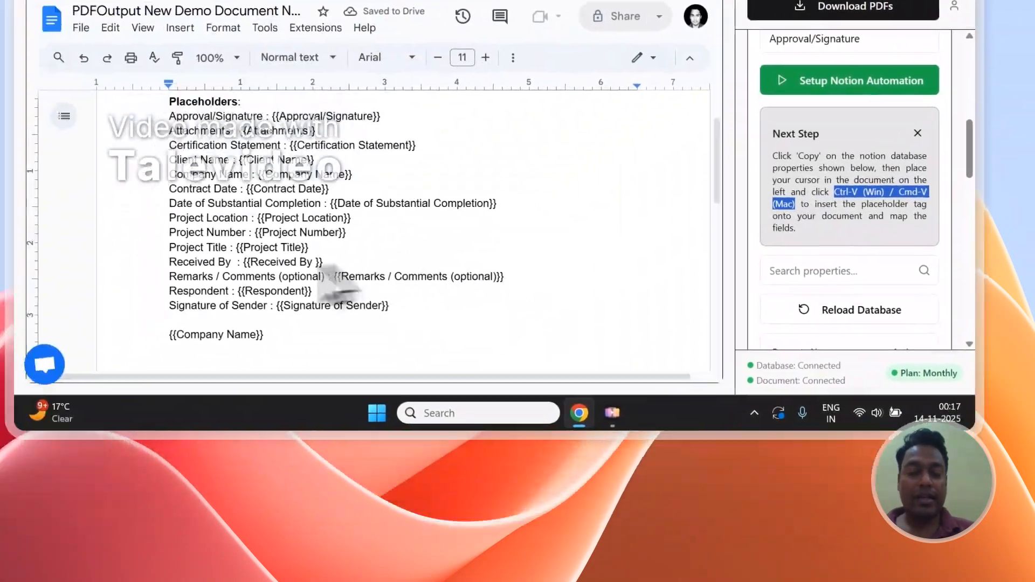
- Copy the Contract Date placeholder and clear the extra Company Name placeholder below the list in the document
scroll(337, 280, "down", 3)
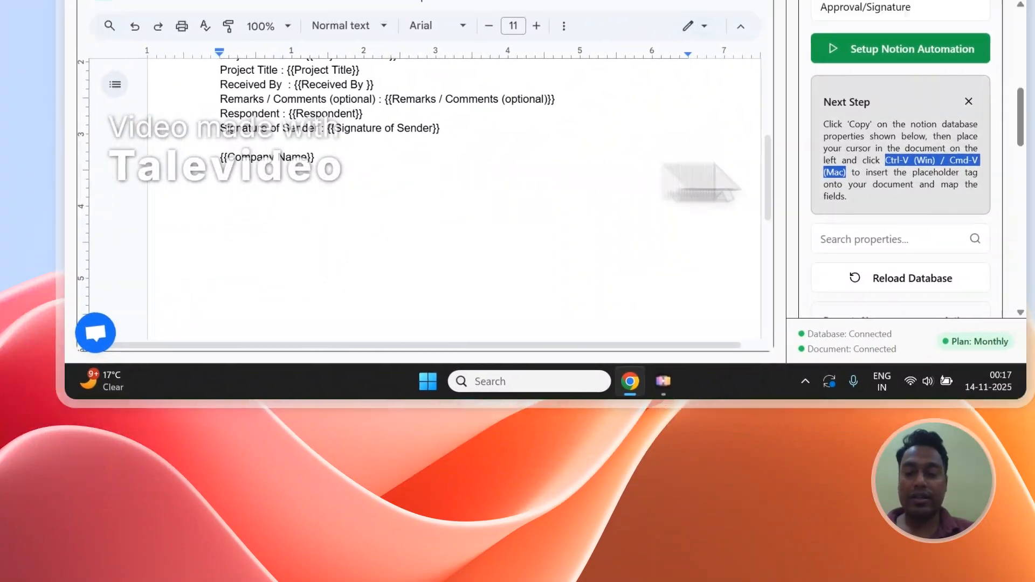
scroll(900, 204, "down", 8)
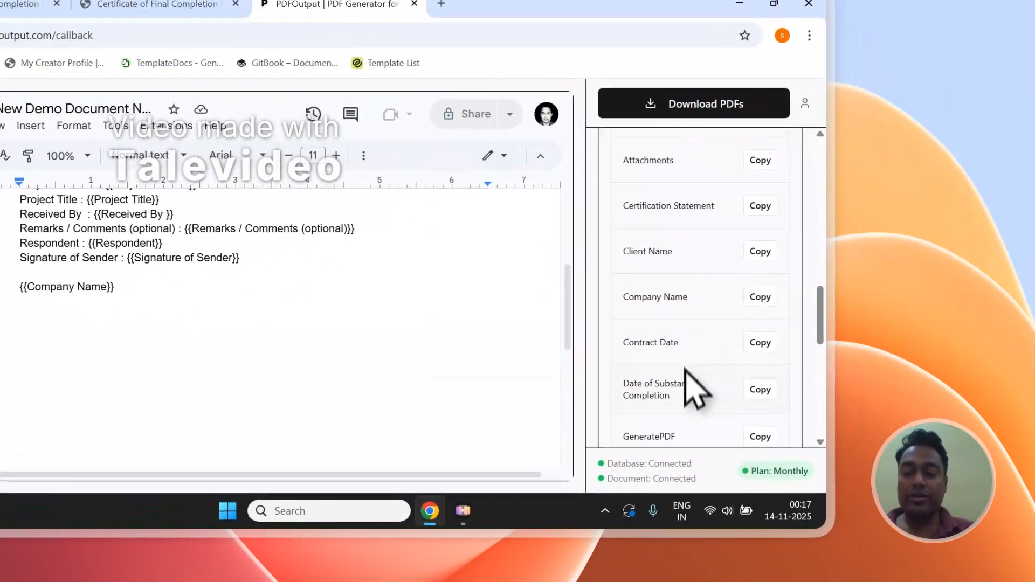
left_click(756, 276)
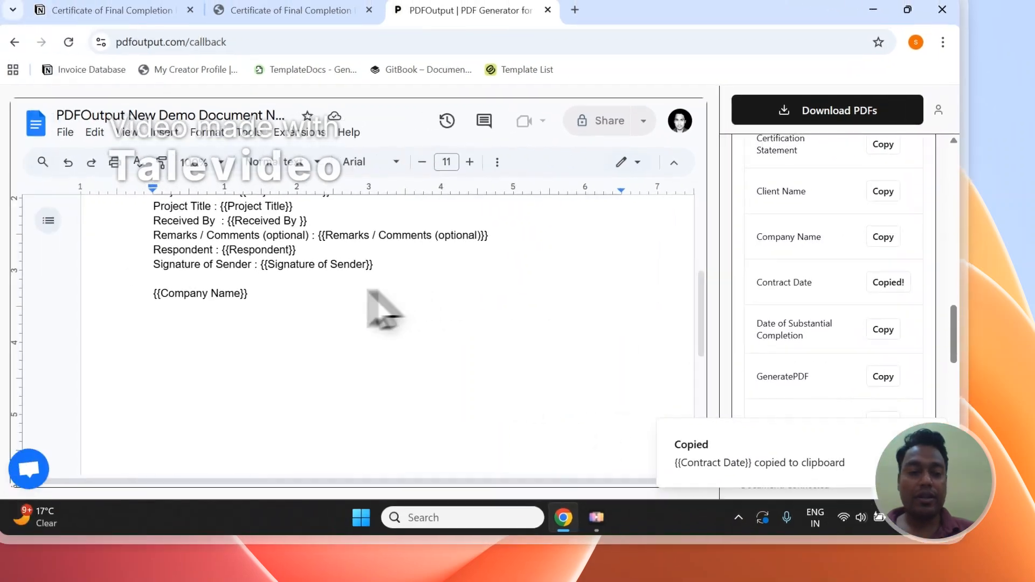
left_click(202, 287)
key("Return")
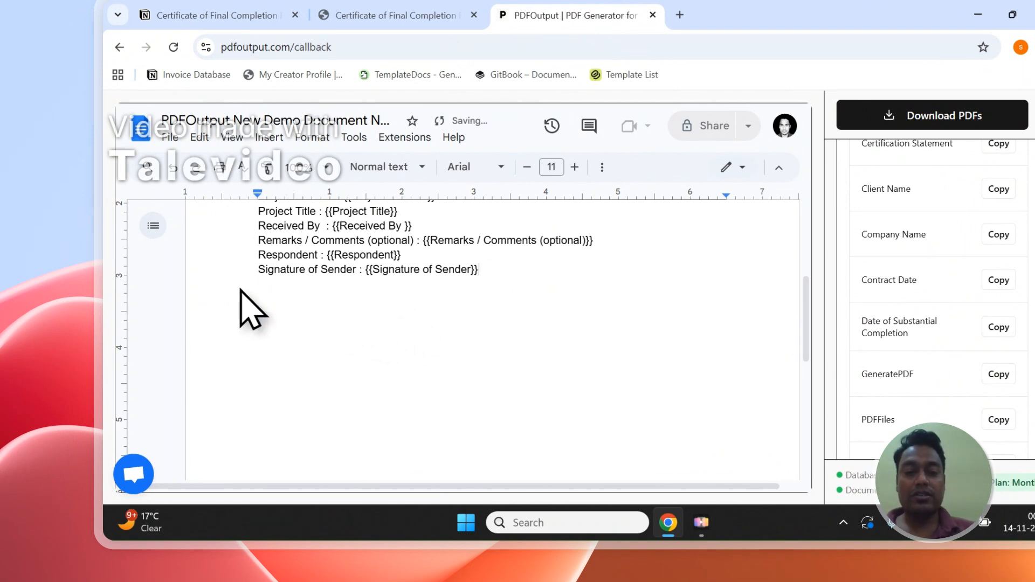
scroll(323, 318, "up", 4)
scroll(961, 302, "up", 5)
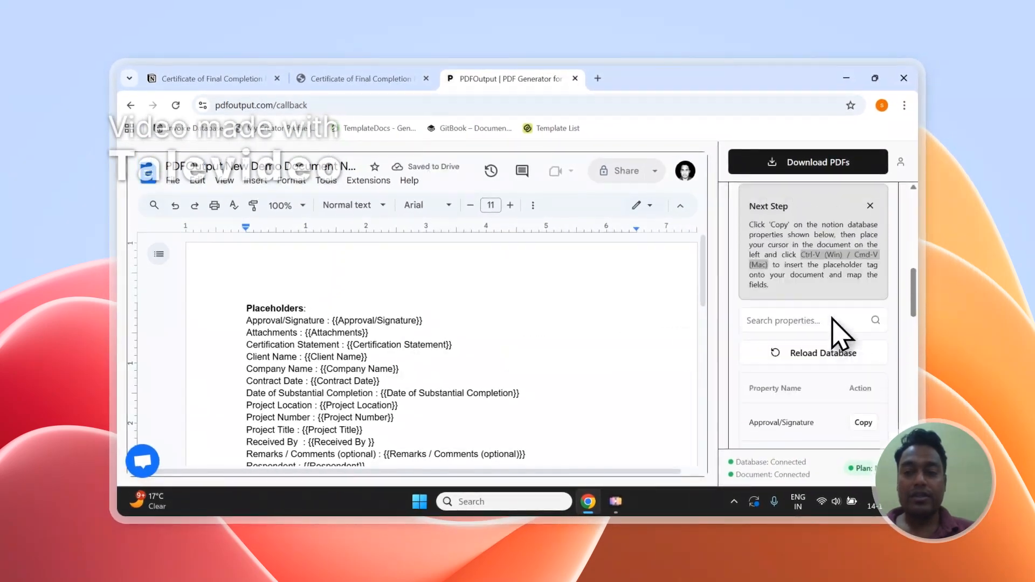
- Move the GeneratePDF and PDFFiles columns to the end of the Notion responses table, after Signature of Sender
scroll(832, 318, "up", 3)
left_click(361, 79)
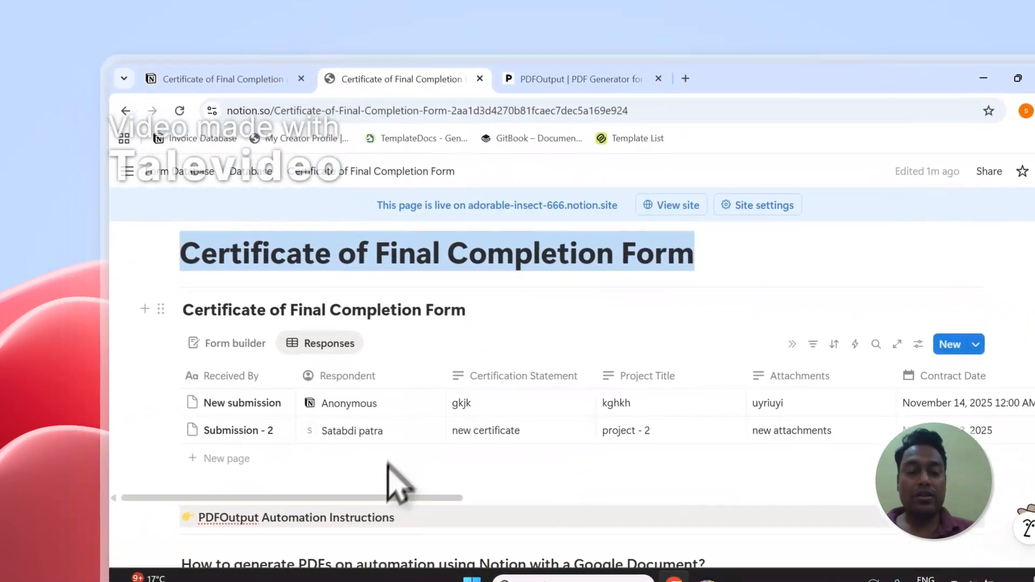
scroll(388, 464, "right", 10)
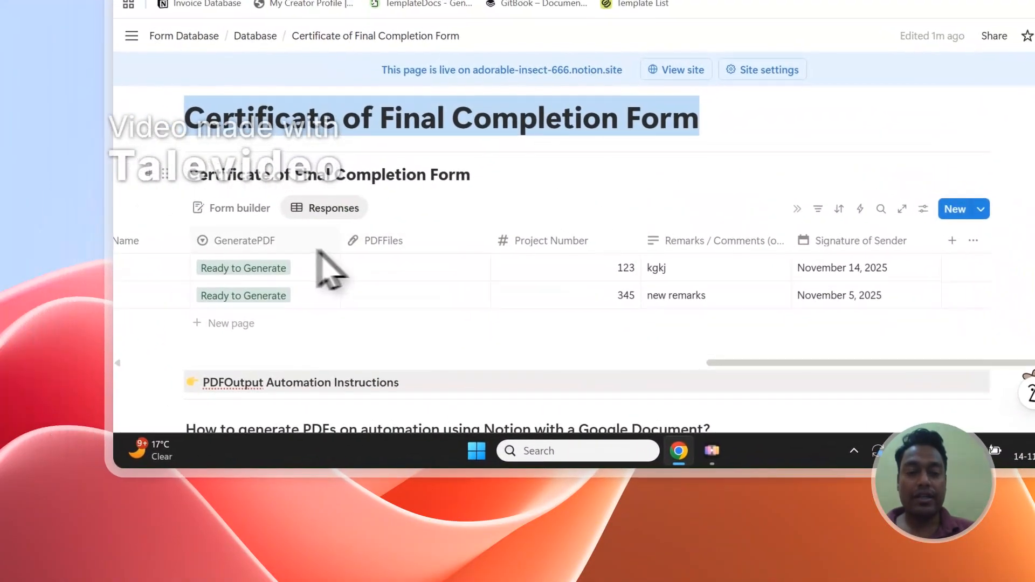
left_click_drag(241, 237, 695, 246)
mouse_move(305, 242)
left_mouse_down()
mouse_move(781, 245)
mouse_move(857, 261)
left_mouse_up()
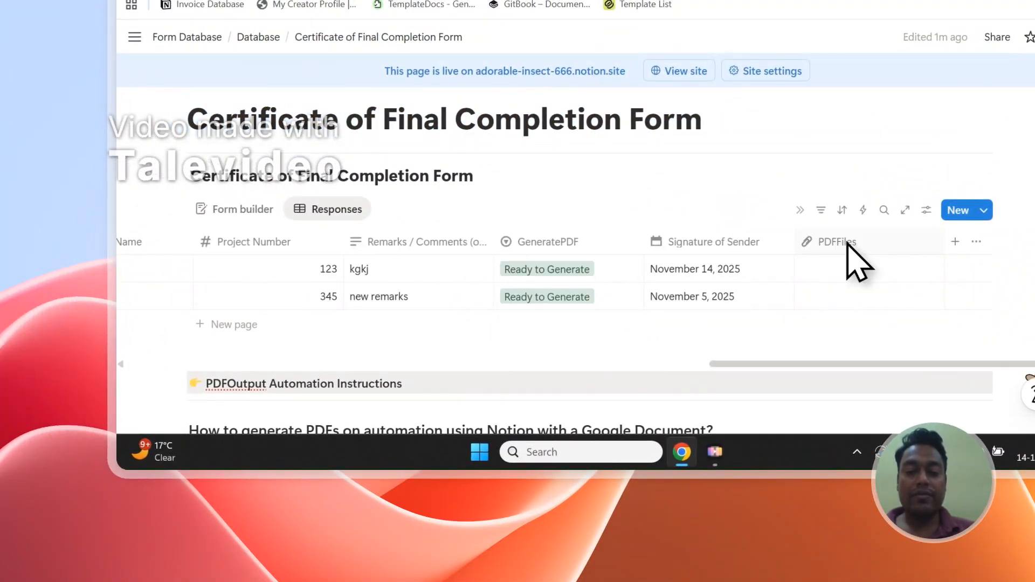
left_click_drag(625, 245, 712, 247)
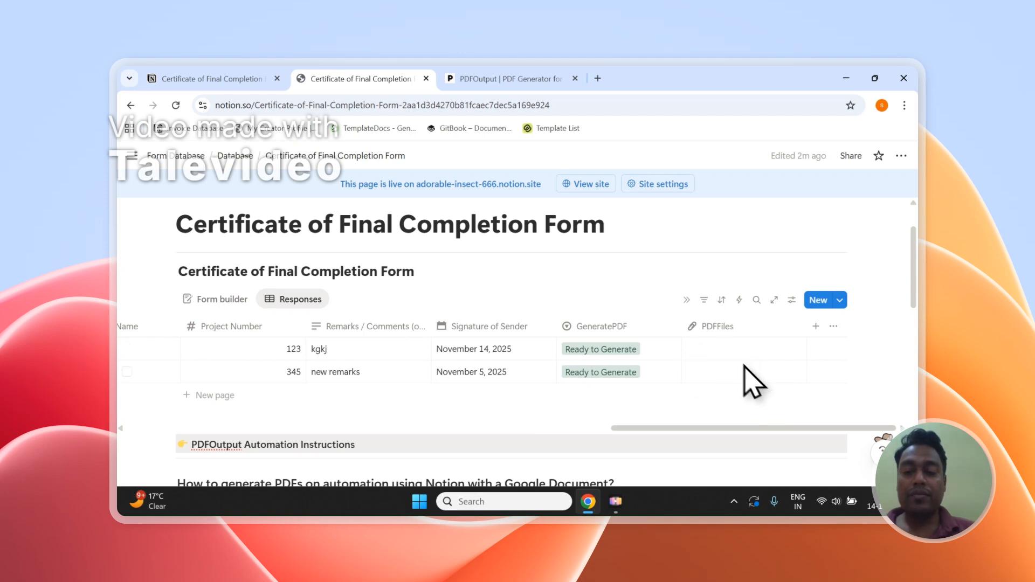
left_click_drag(659, 226, 621, 147)
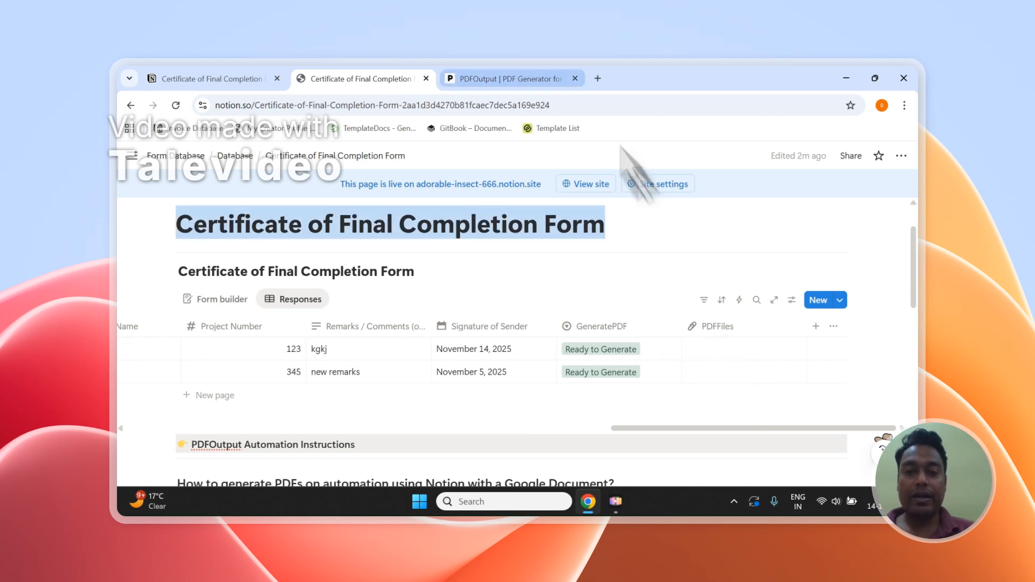
- Set the PDF file name in PDFOutput's mapping section to Project Title after checking that column in Notion
left_click(545, 78)
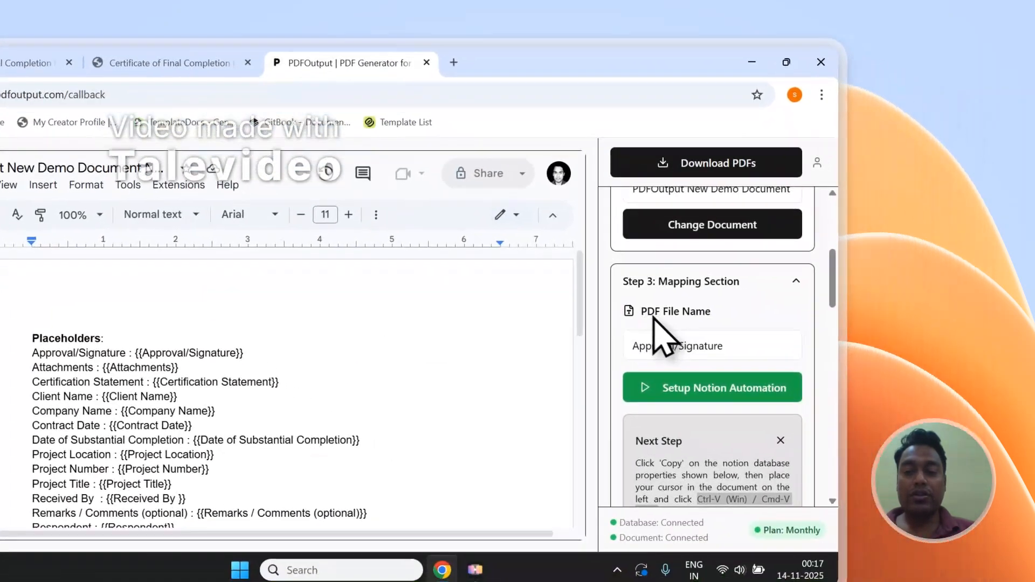
left_click(216, 56)
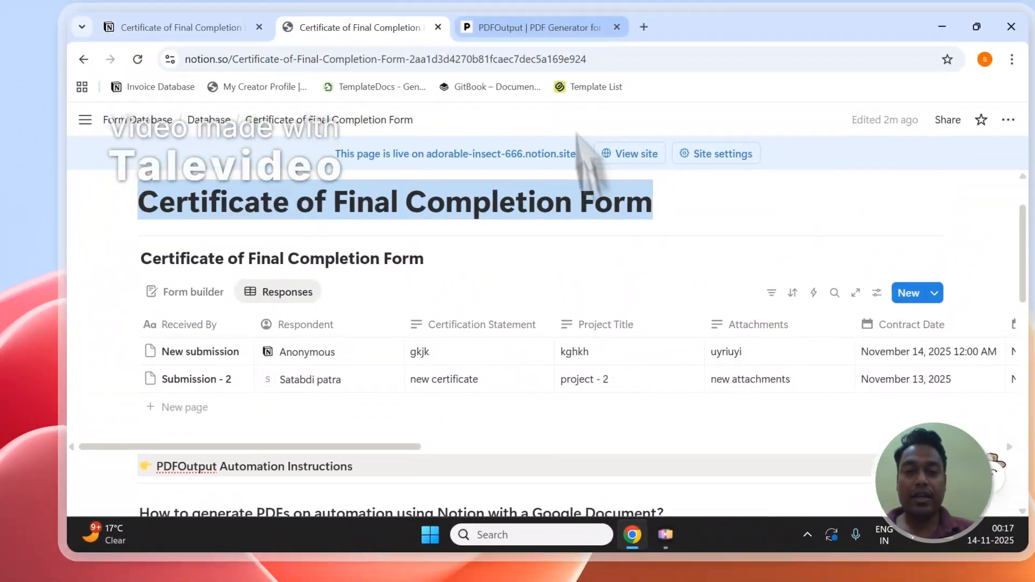
left_click(533, 26)
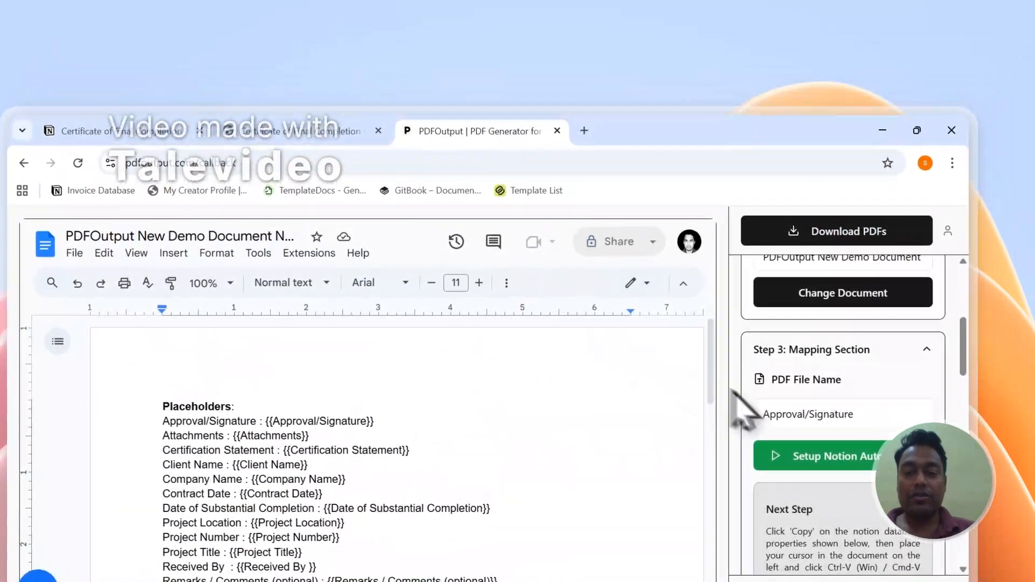
left_click(784, 403)
scroll(800, 391, "down", 3)
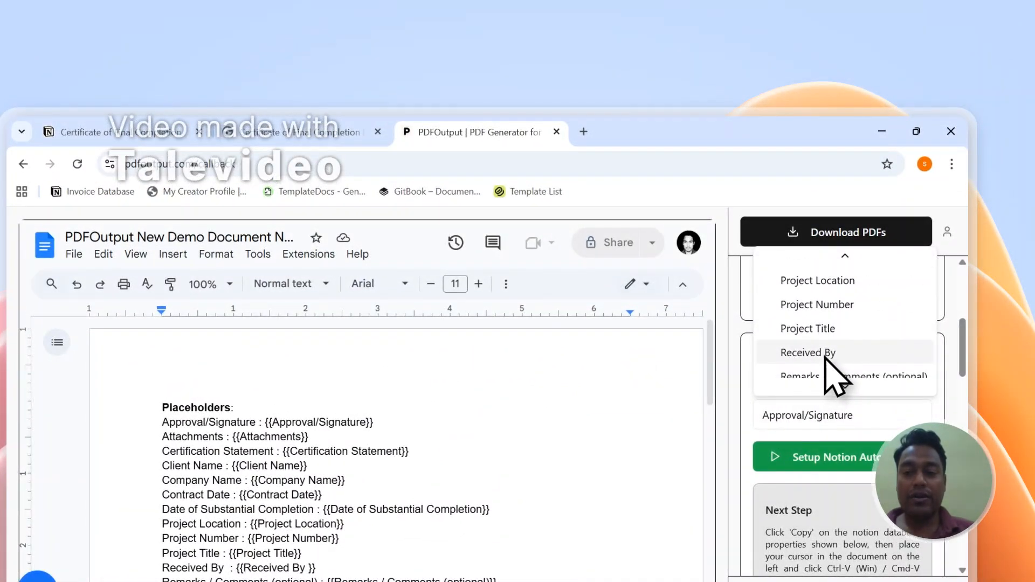
left_click(826, 339)
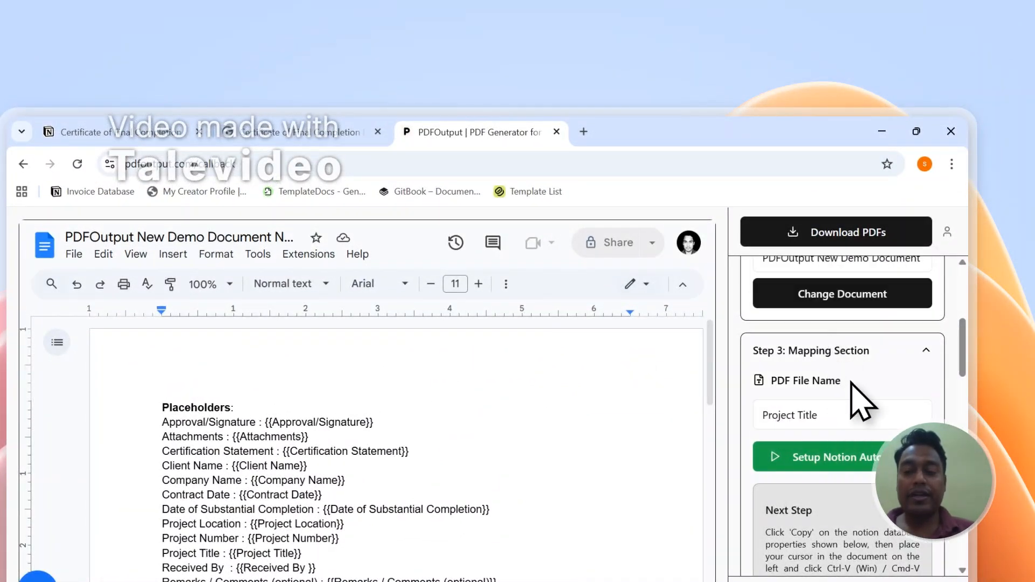
- Glance at the Notion responses again and generate the PDFs for them in PDFOutput
left_click(379, 122)
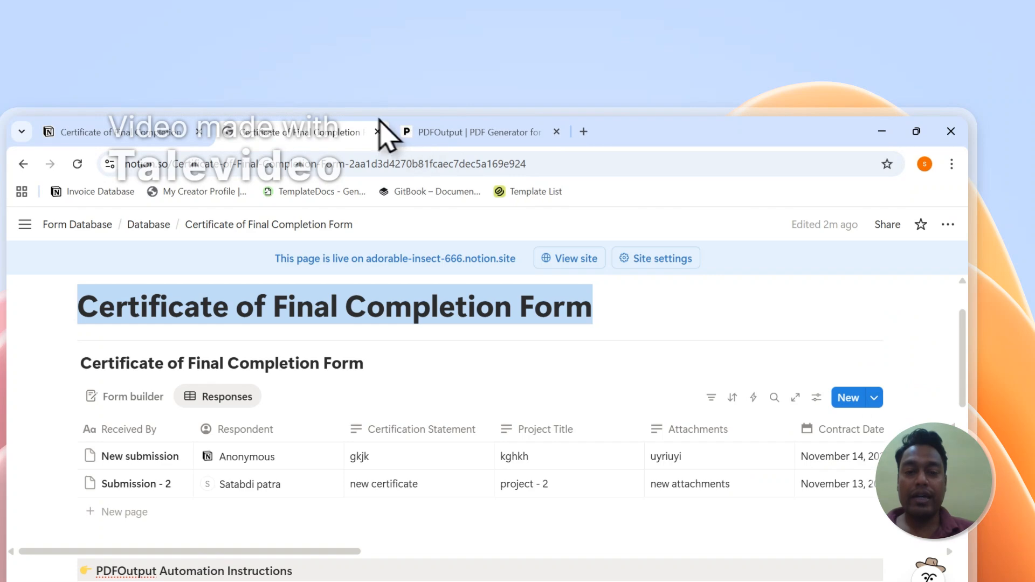
left_click(539, 132)
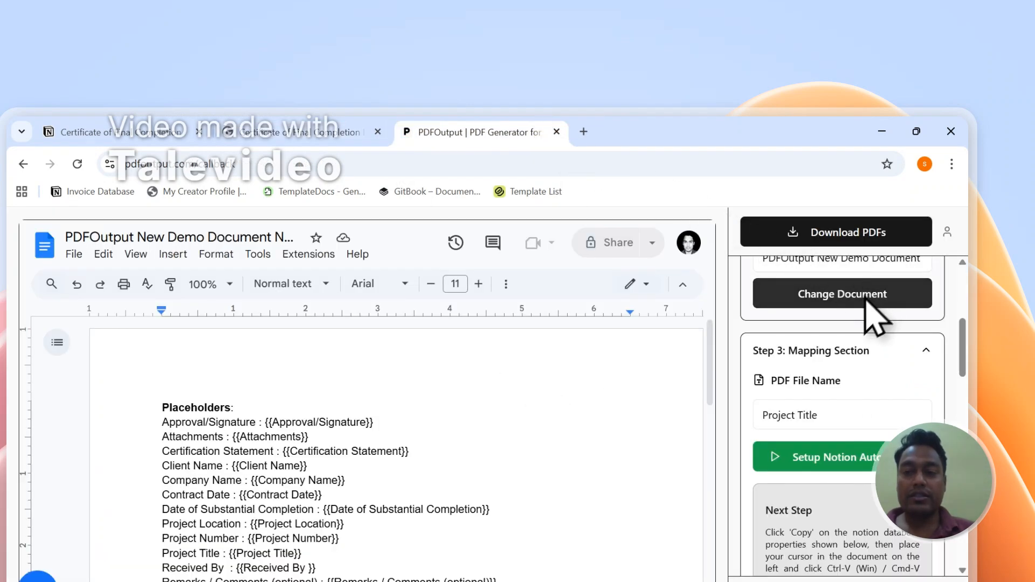
scroll(863, 294, "up", 4)
left_click(852, 240)
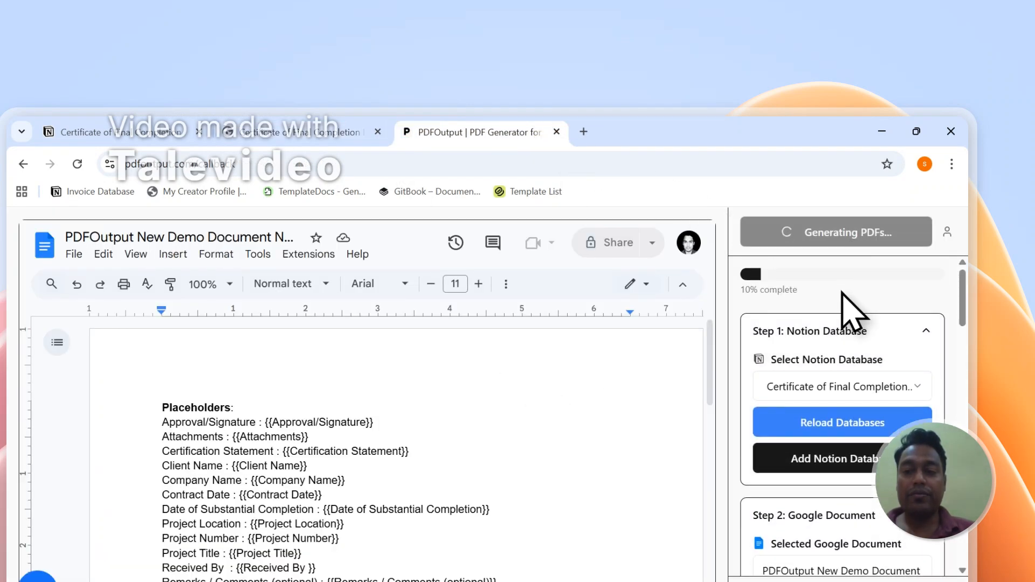
- Check the GeneratePDF and PDFFiles columns at the end of the Notion responses table
left_click(356, 132)
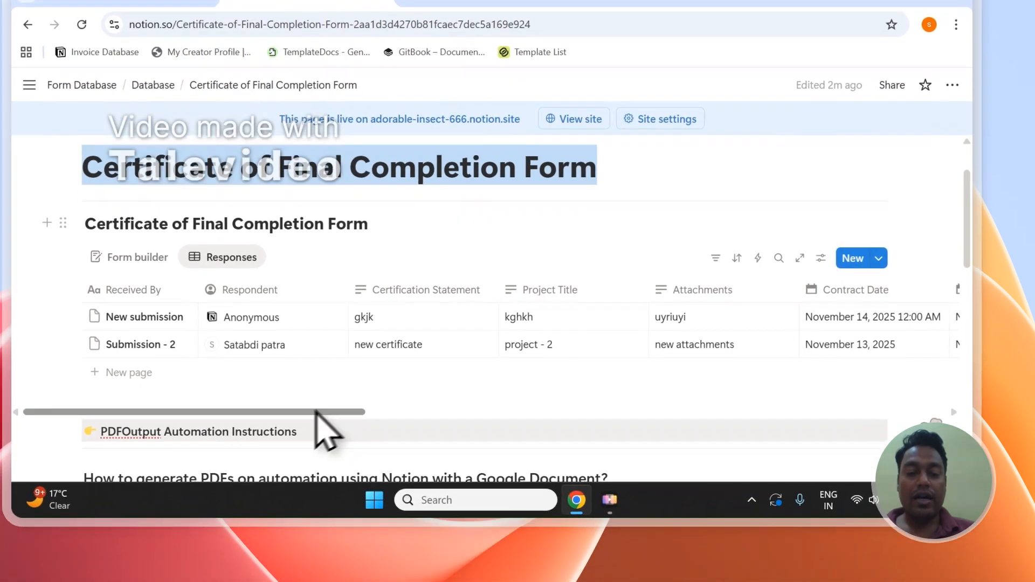
left_click_drag(317, 411, 906, 405)
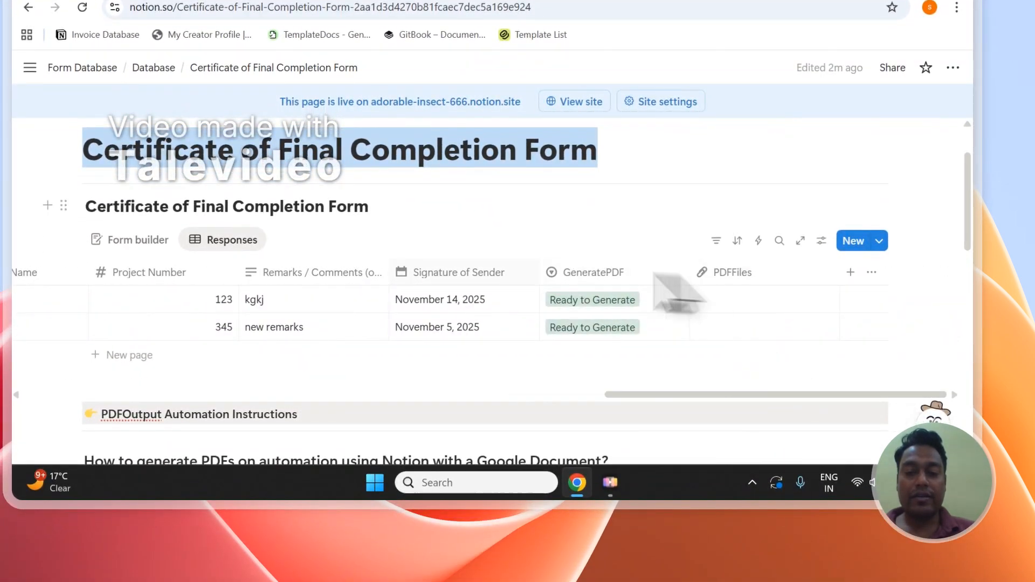
left_click(558, 151)
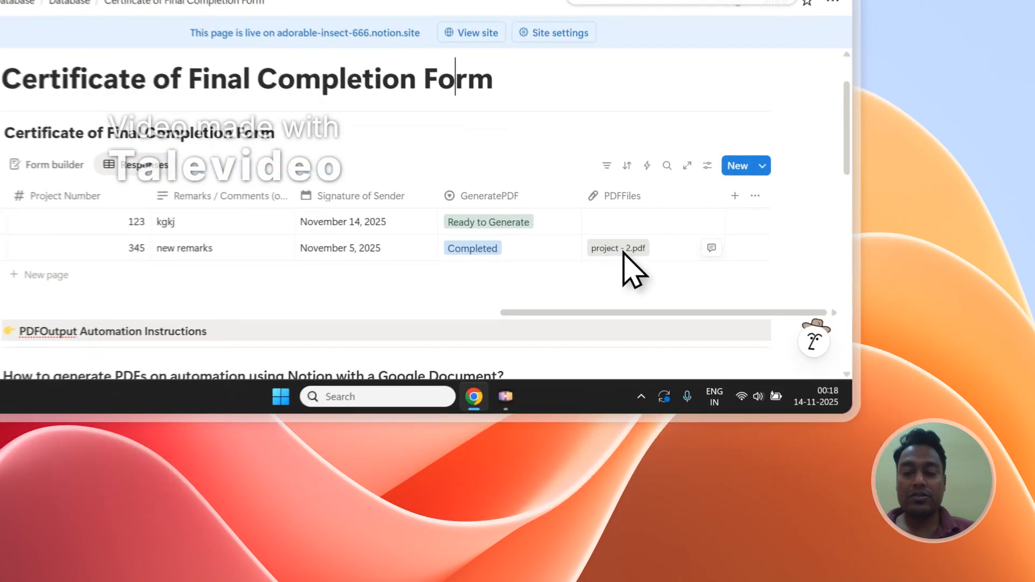
- Open the generated project - 2.pdf, review its filled-in fields and return to the Notion responses table
left_click(716, 371)
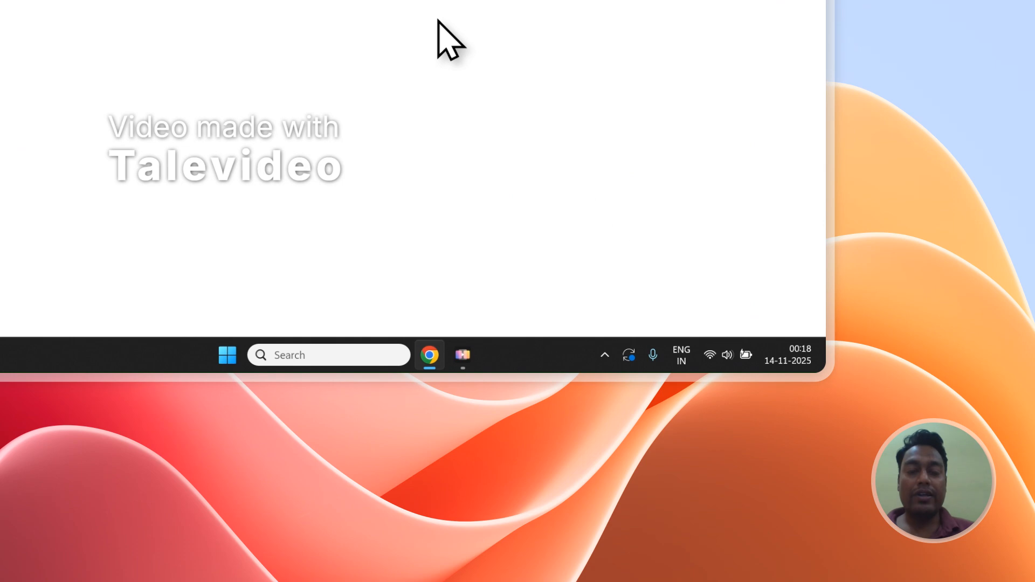
scroll(357, 37, "down", 3)
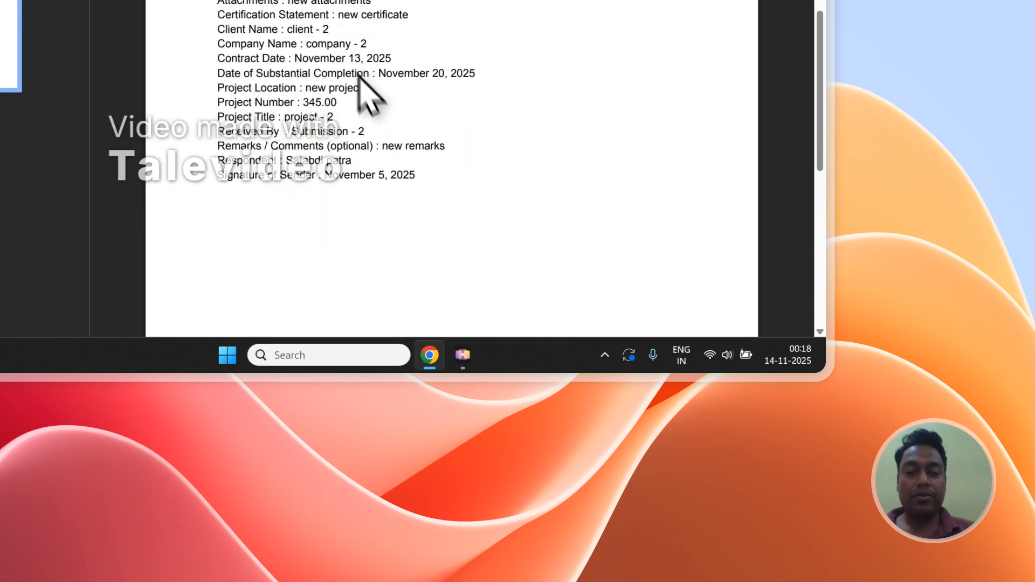
left_click_drag(413, 182, 275, 61)
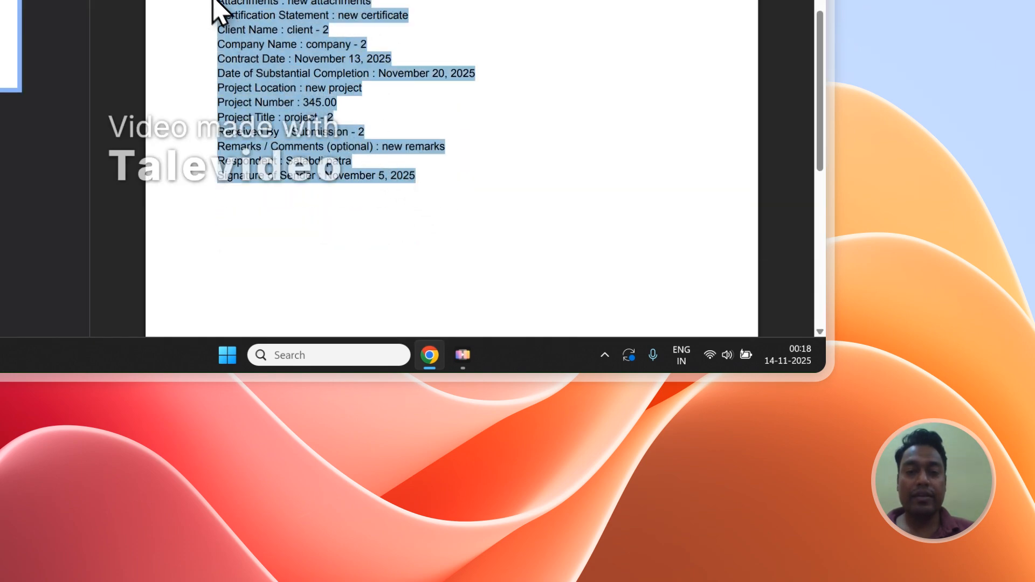
left_click(358, 83)
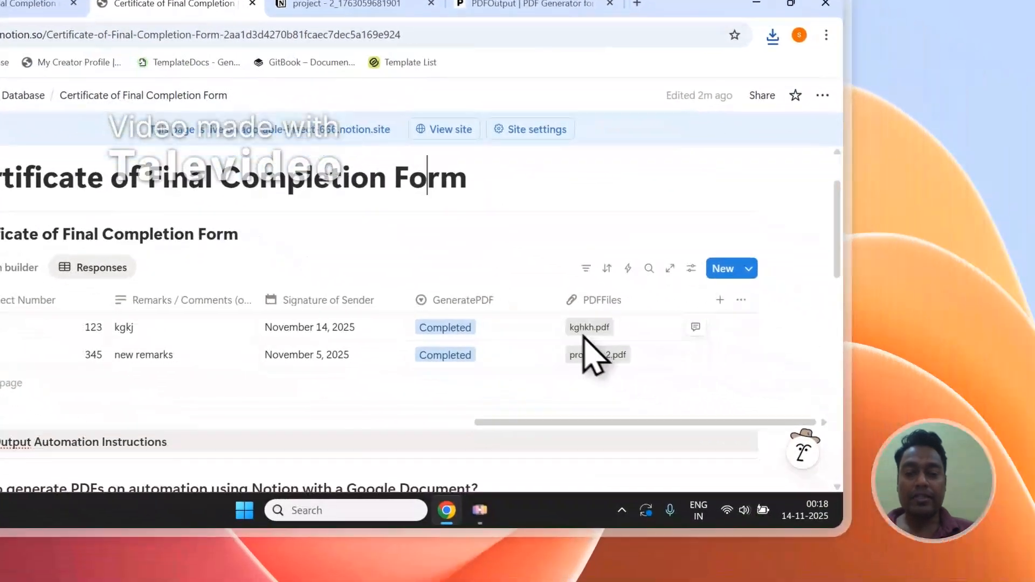
- Open the generated kghkh.pdf from the PDFFiles column and review its filled-in placeholder fields
left_click(571, 319)
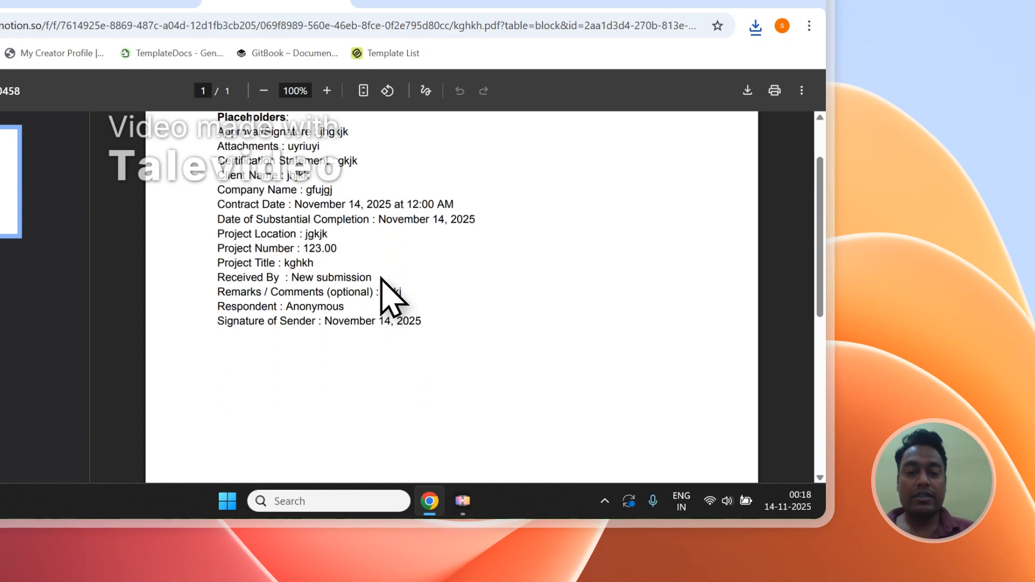
mouse_move(422, 305)
left_mouse_down()
mouse_move(476, 302)
mouse_move(265, 167)
left_mouse_up()
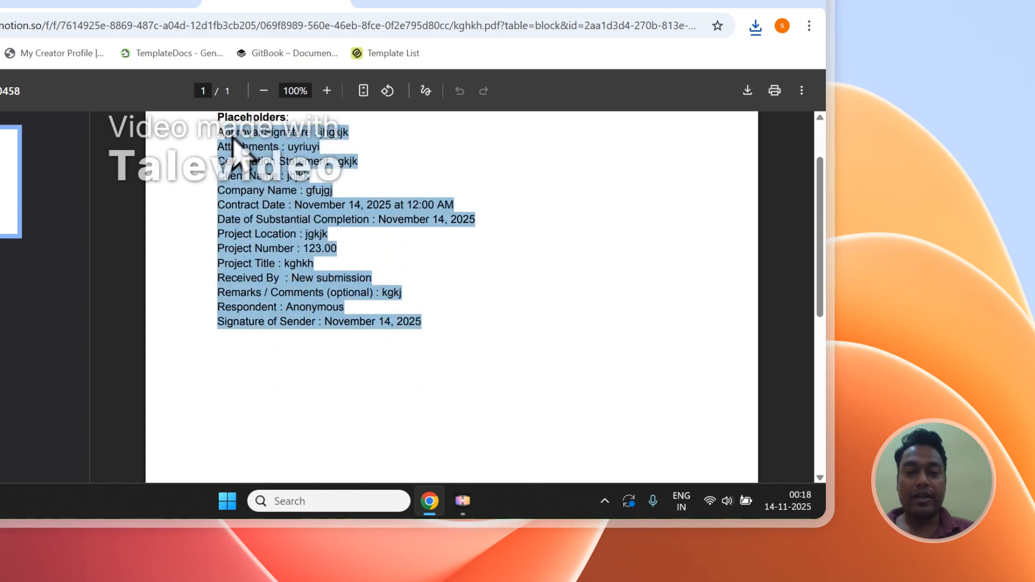
left_click(555, 102)
left_click(513, 125)
left_click(569, 126)
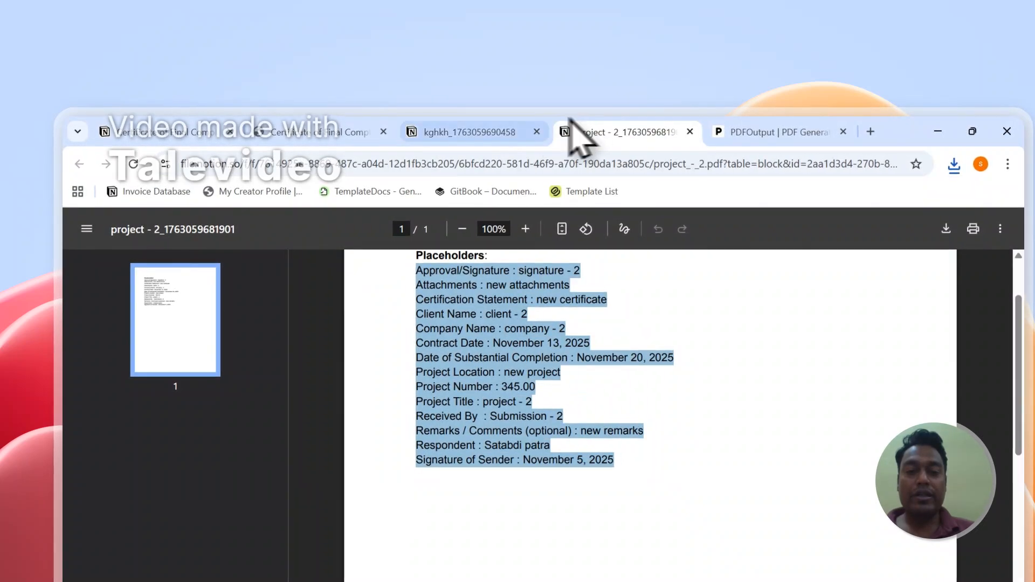
- Compare the filled-in fields of the kghkh and project - 2 PDFs, and return to the Notion responses table
left_click(495, 132)
left_click(604, 131)
left_click(526, 131)
left_click(564, 302)
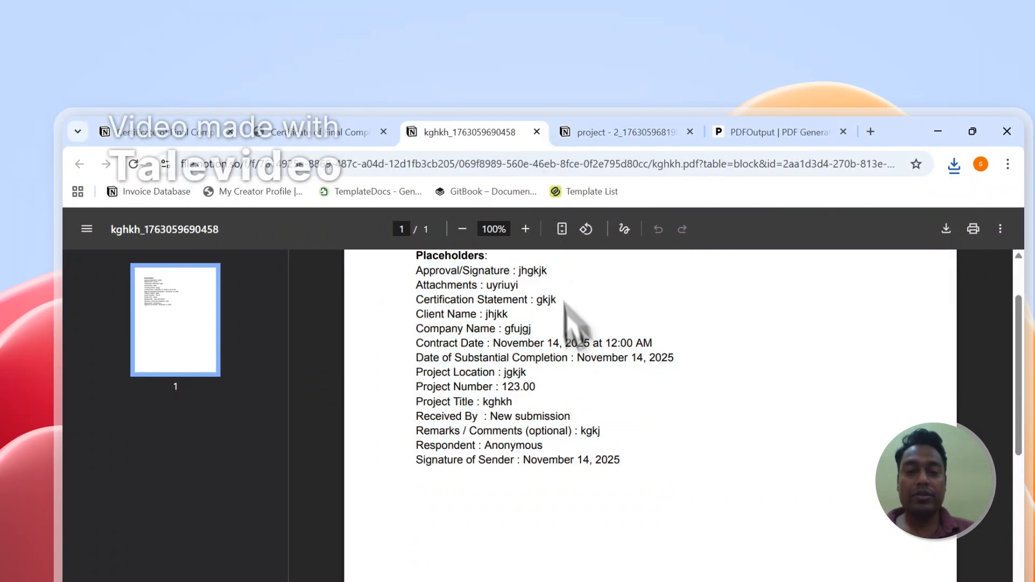
left_click(595, 131)
left_click(592, 303)
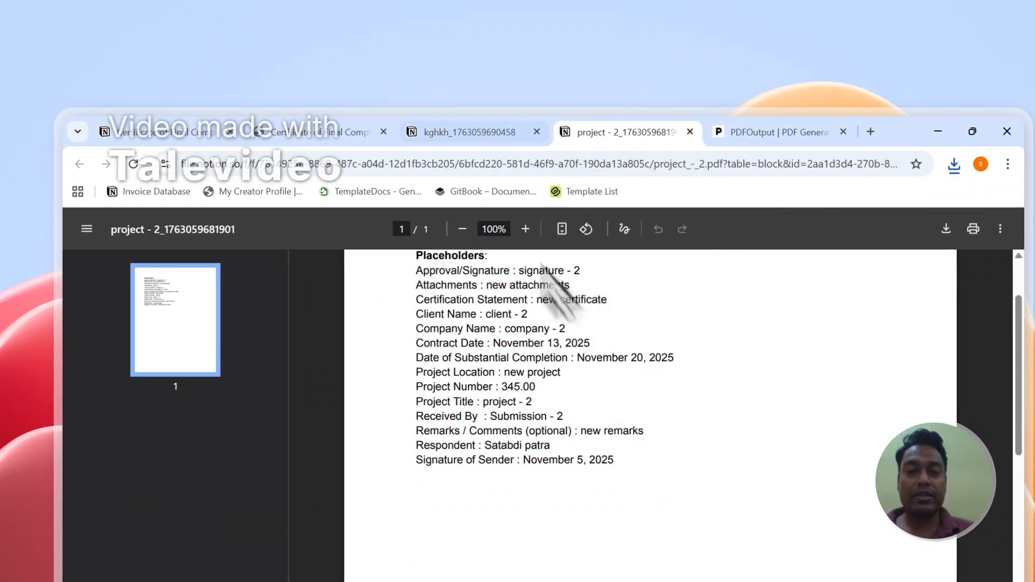
left_click(335, 133)
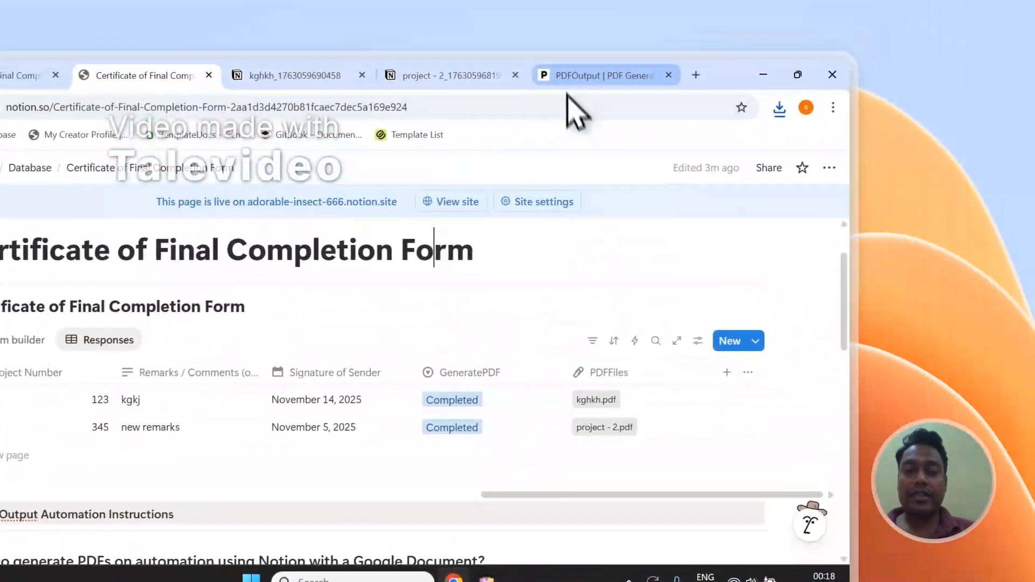
- Set up Notion automation in PDFOutput's mapping section with Project Title as the PDF file name, and dismiss the notification
left_click(776, 132)
scroll(721, 422, "down", 5)
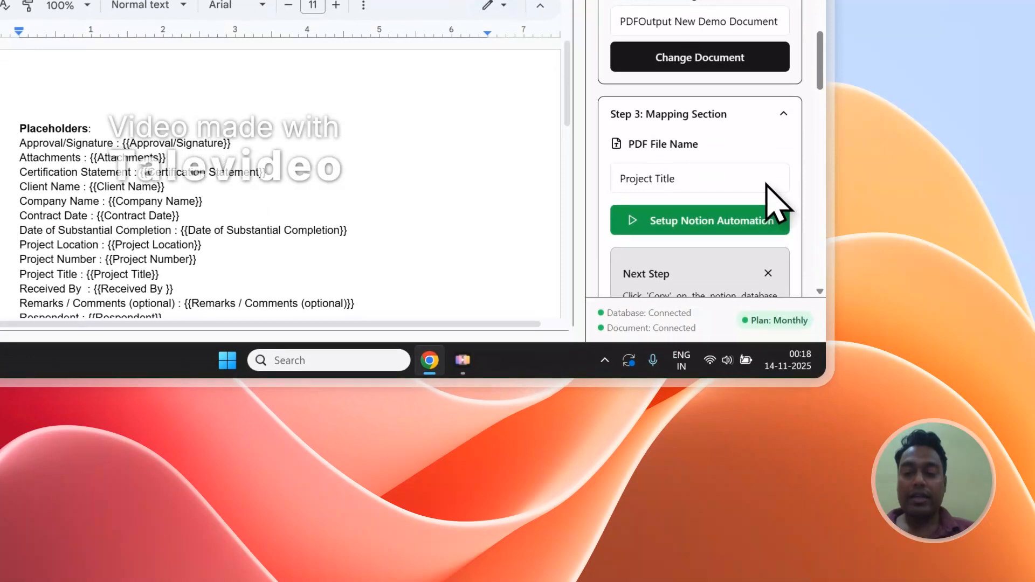
scroll(765, 189, "down", 2)
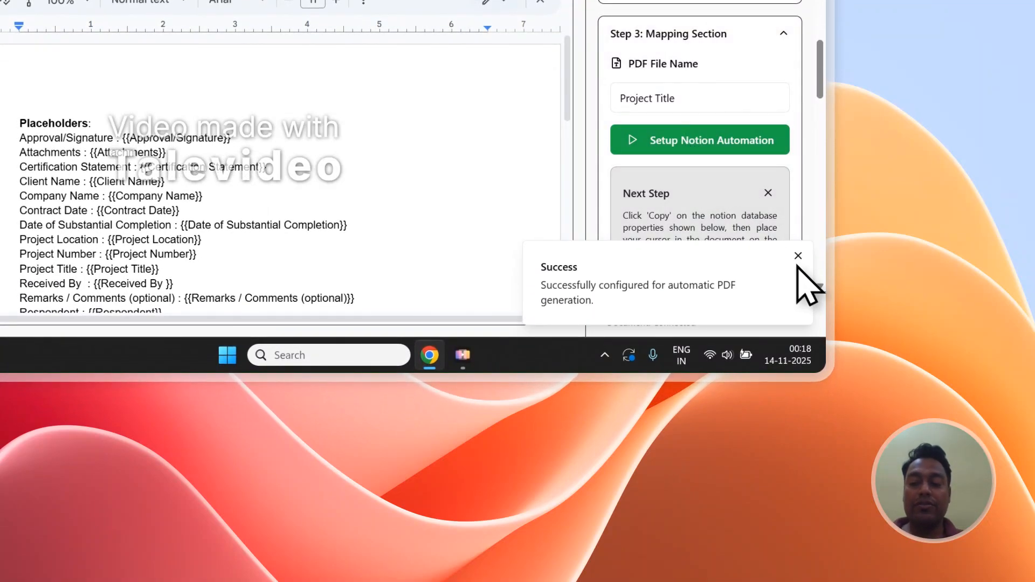
left_click(798, 257)
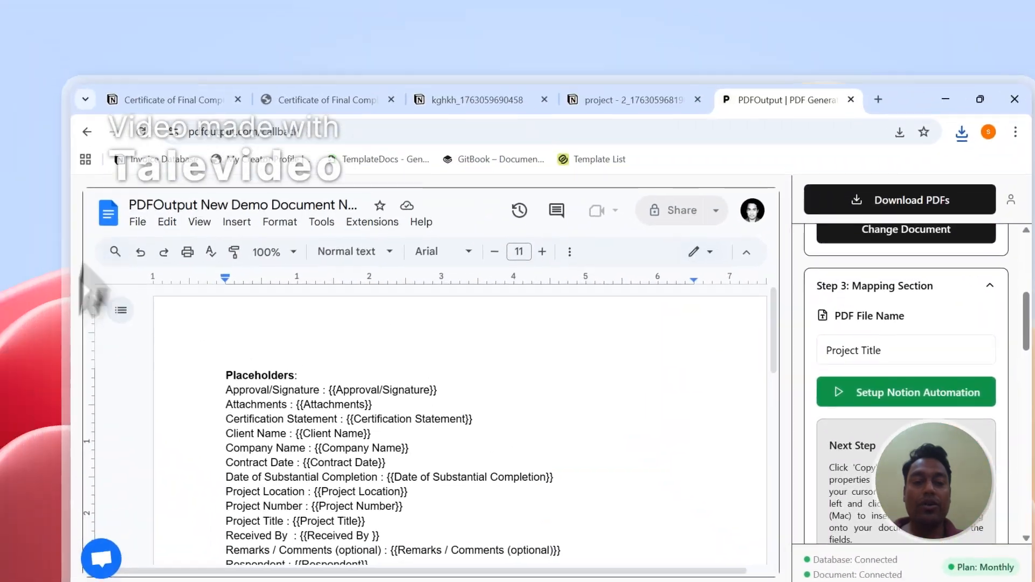
scroll(699, 92, "up", 5)
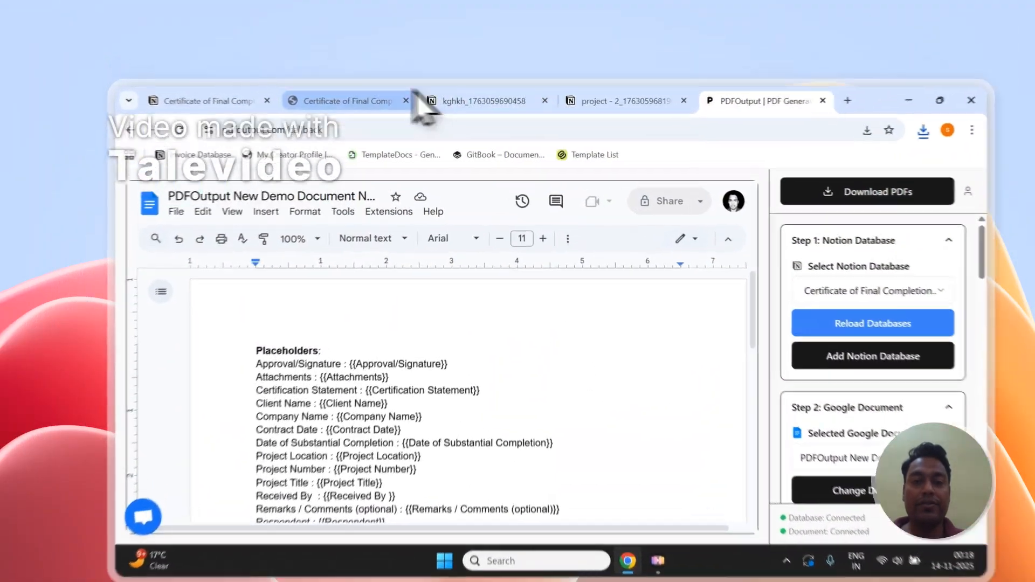
- Add a new row to the Notion responses table and set its GeneratePDF value to Ready to Generate
left_click(373, 76)
left_click(221, 76)
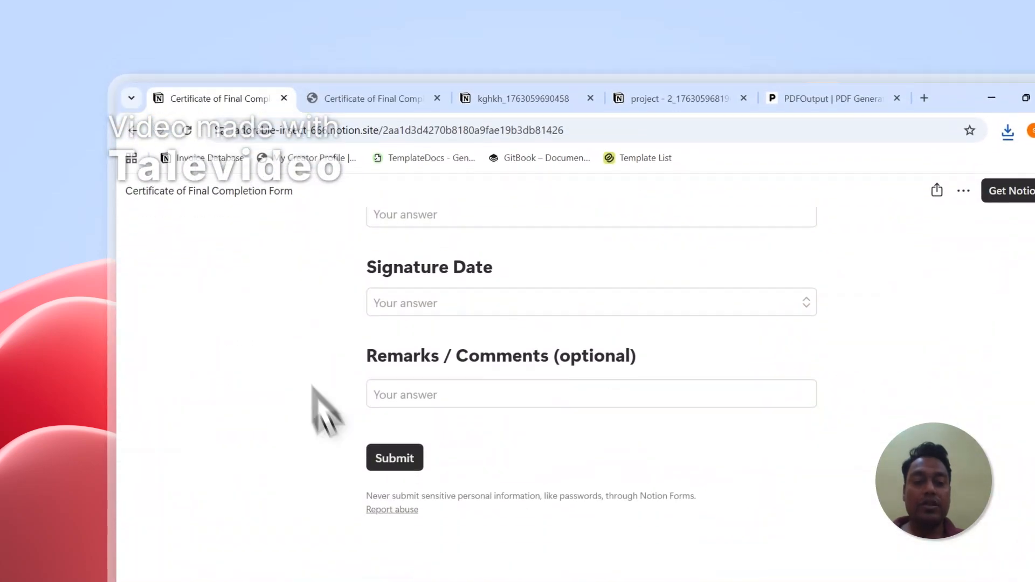
left_click(398, 117)
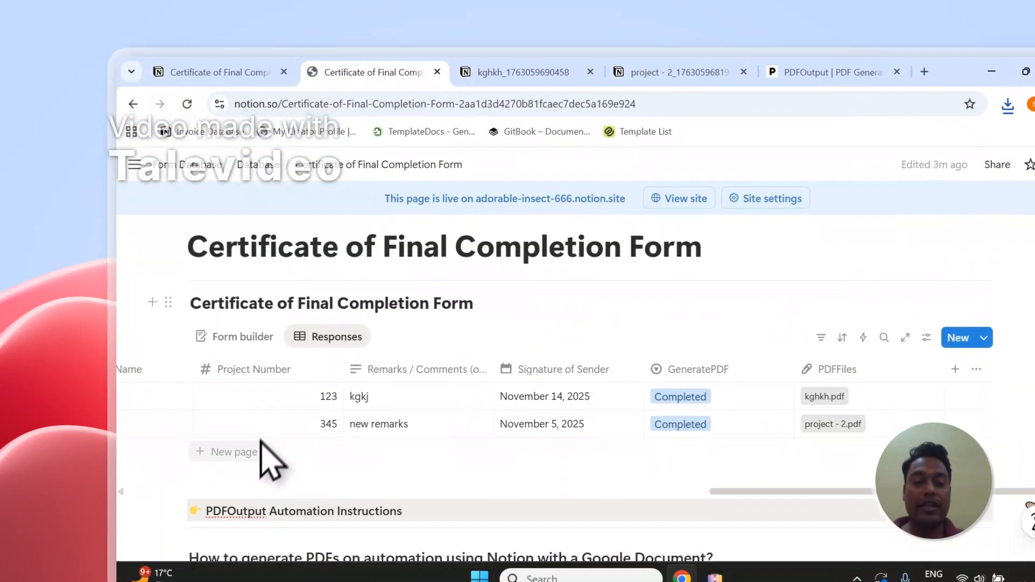
left_click(258, 448)
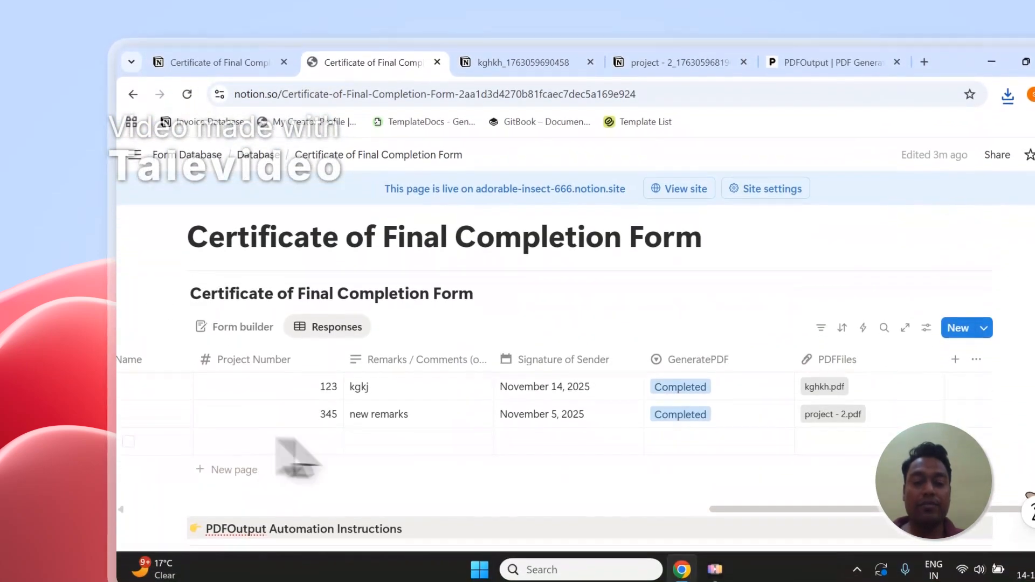
left_click(695, 455)
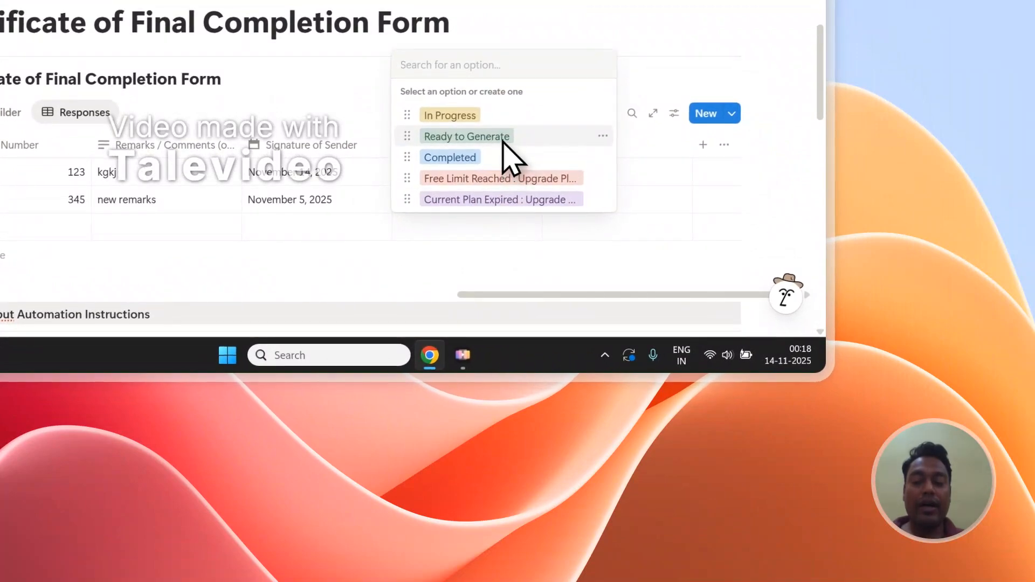
left_click(503, 141)
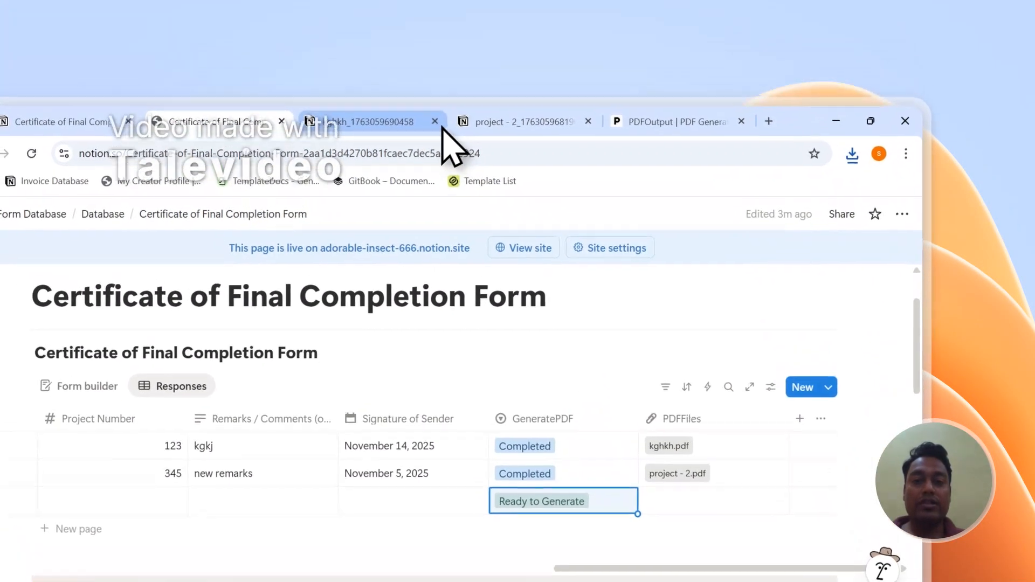
- Close the browser tabs of the kghkh and project - 2 PDFs
left_click(425, 132)
left_click(438, 132)
left_click(439, 132)
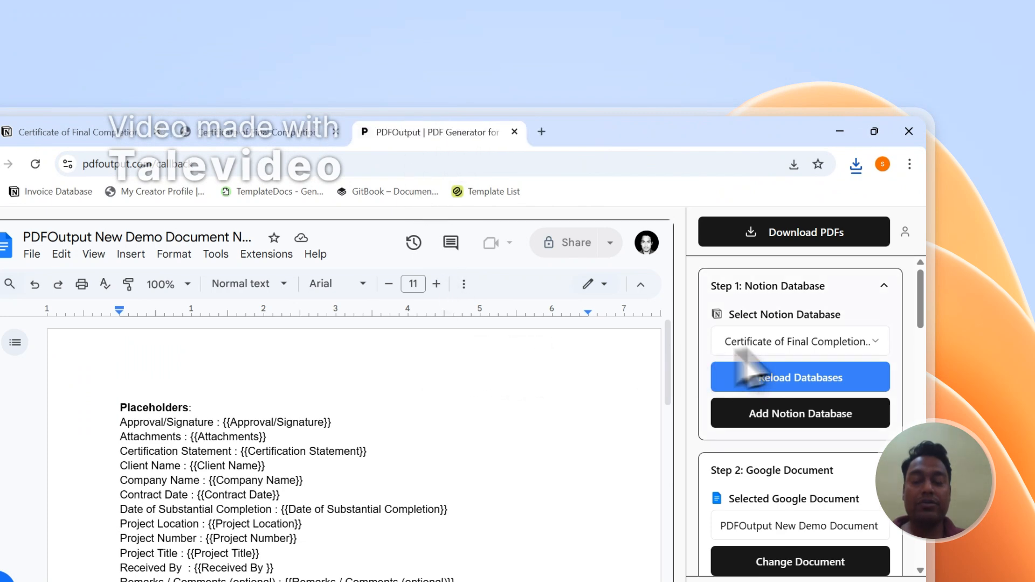
- In Notion, set GeneratePDF to Ready to Generate for the last empty row of the responses table
left_click(293, 131)
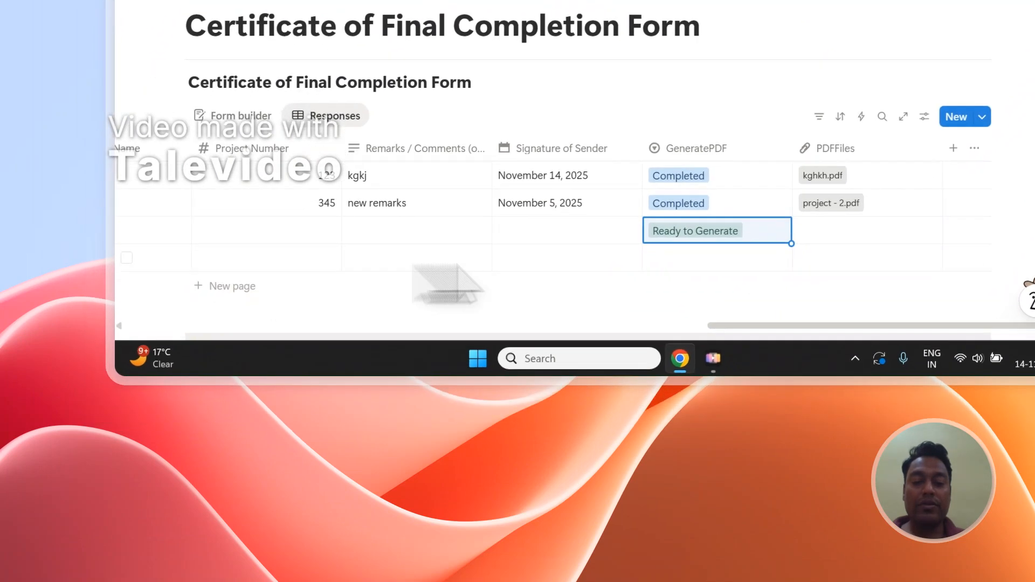
left_click(730, 258)
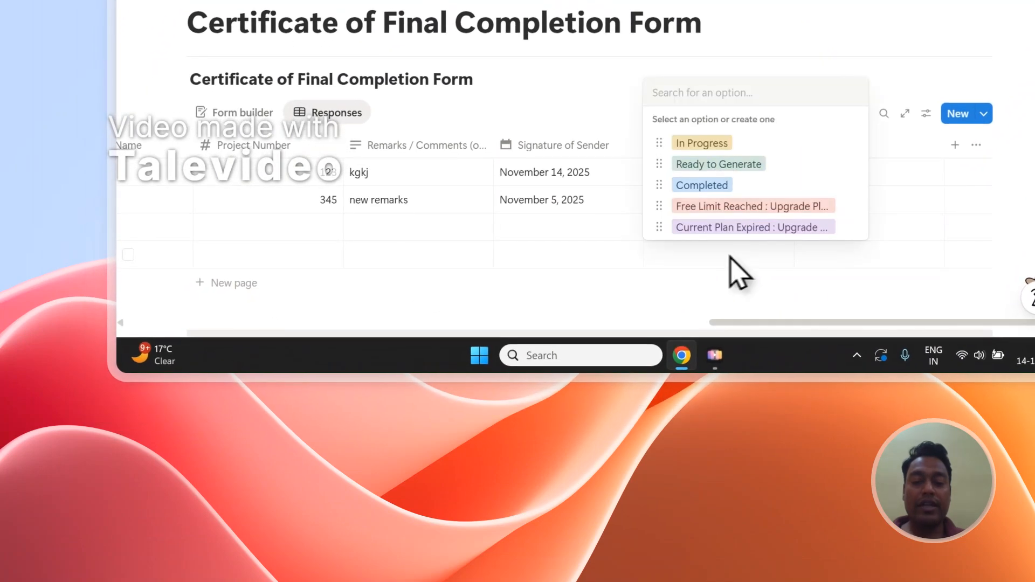
left_click(712, 161)
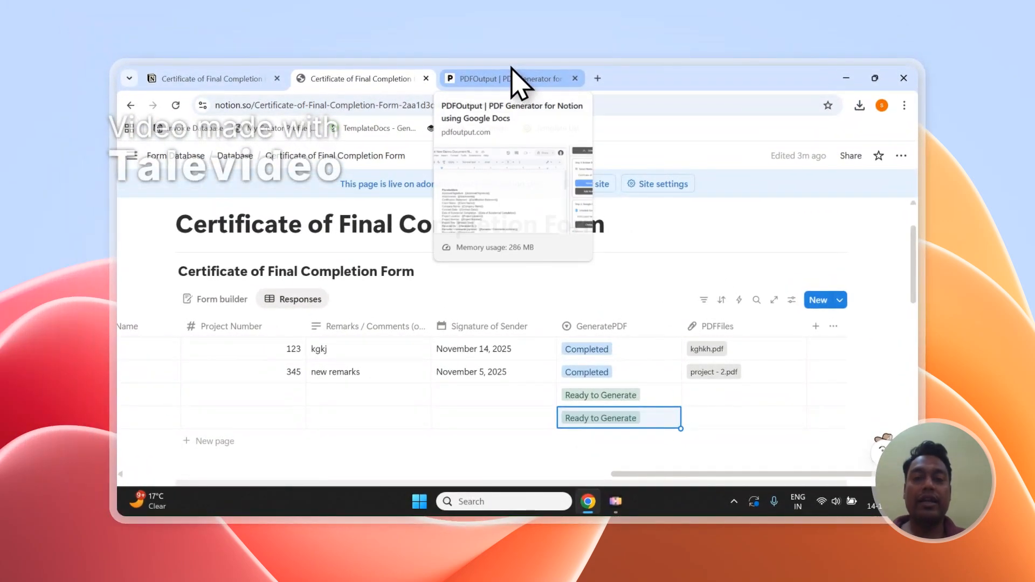
- Switch to PDFOutput, look at its support chat and close the chat again
left_click(513, 80)
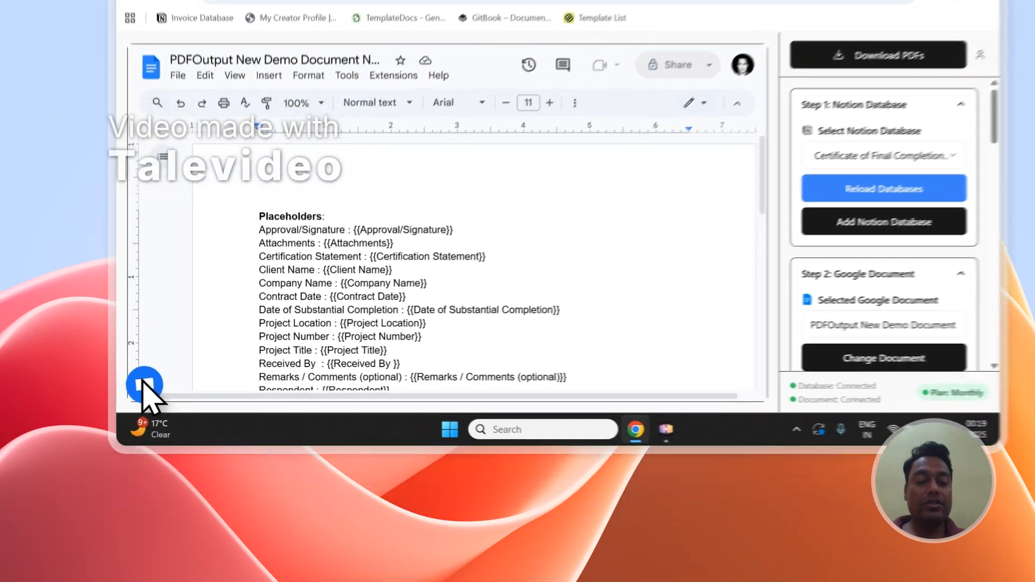
left_click(143, 461)
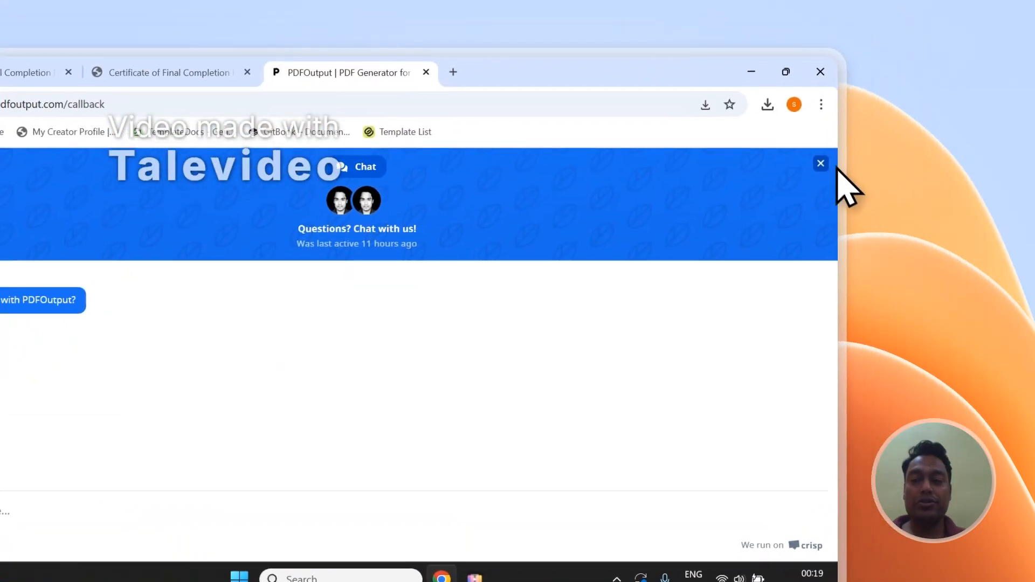
left_click(820, 164)
- Sign out of the PDFOutput account
left_click(804, 182)
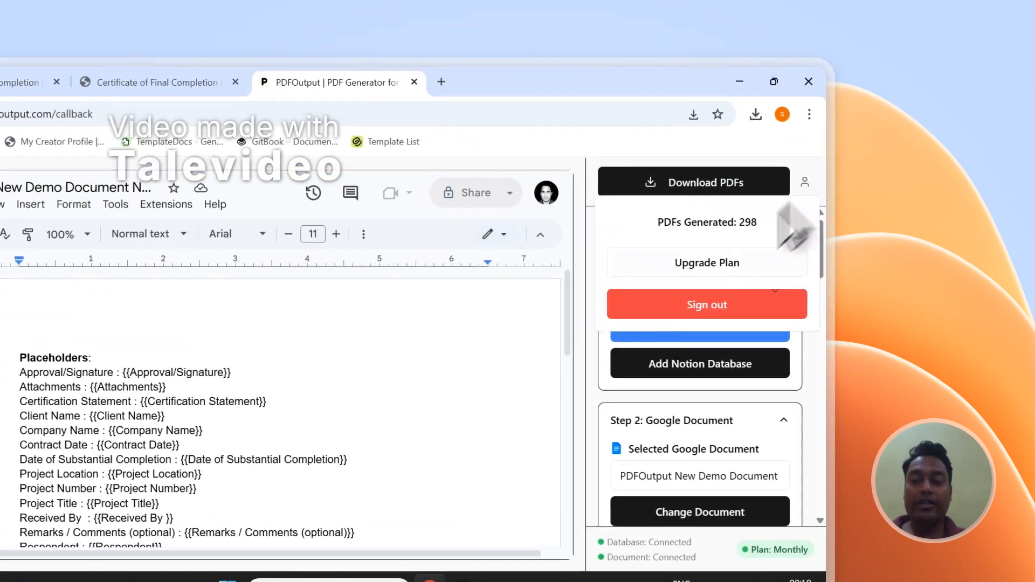
left_click(707, 305)
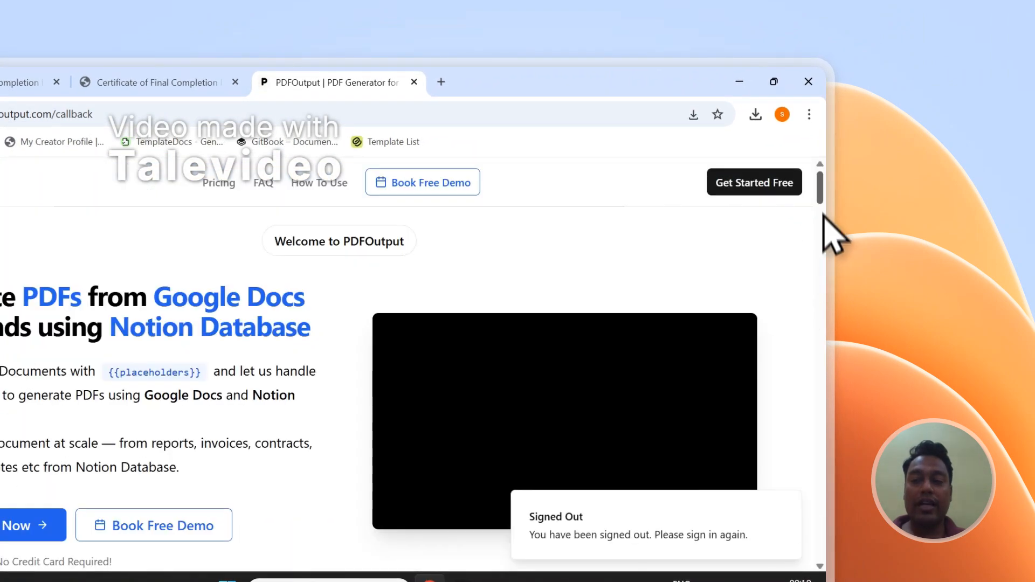
- Look at the message form on PDFOutput's Contact page and at the free demo booking calendar, and close the calendar
left_click_drag(820, 191, 822, 552)
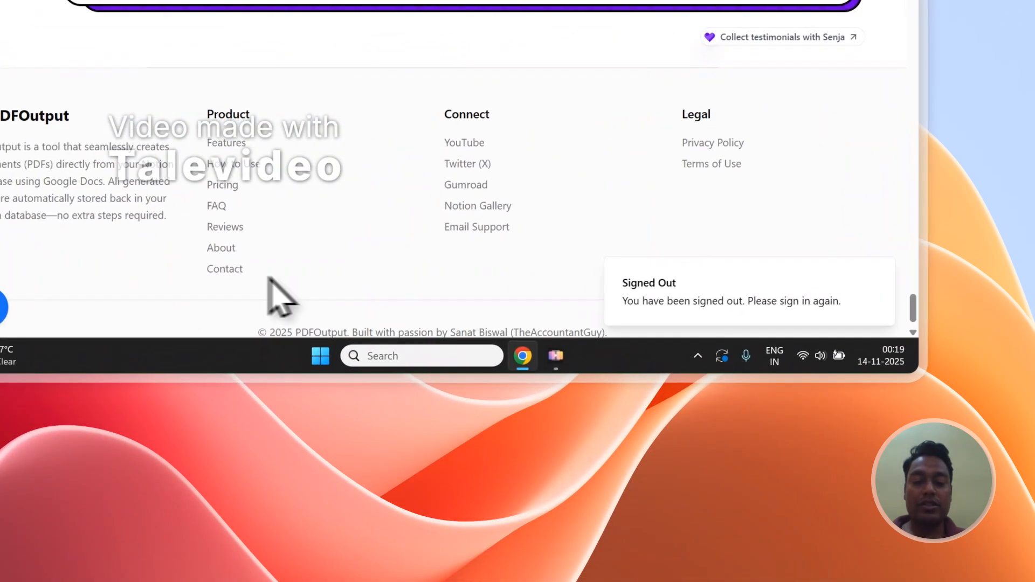
left_click(226, 272)
scroll(427, 146, "down", 3)
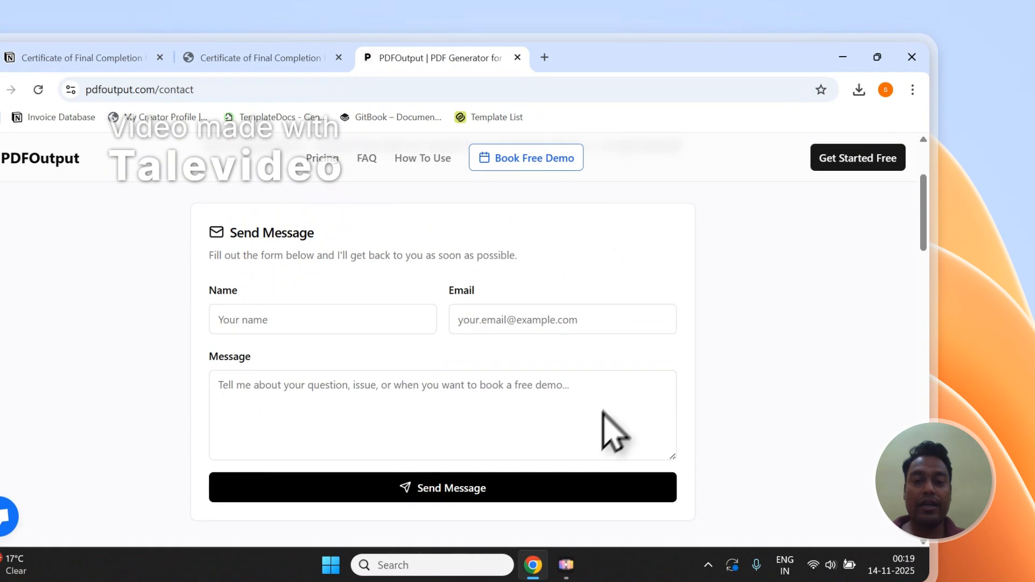
left_click(523, 158)
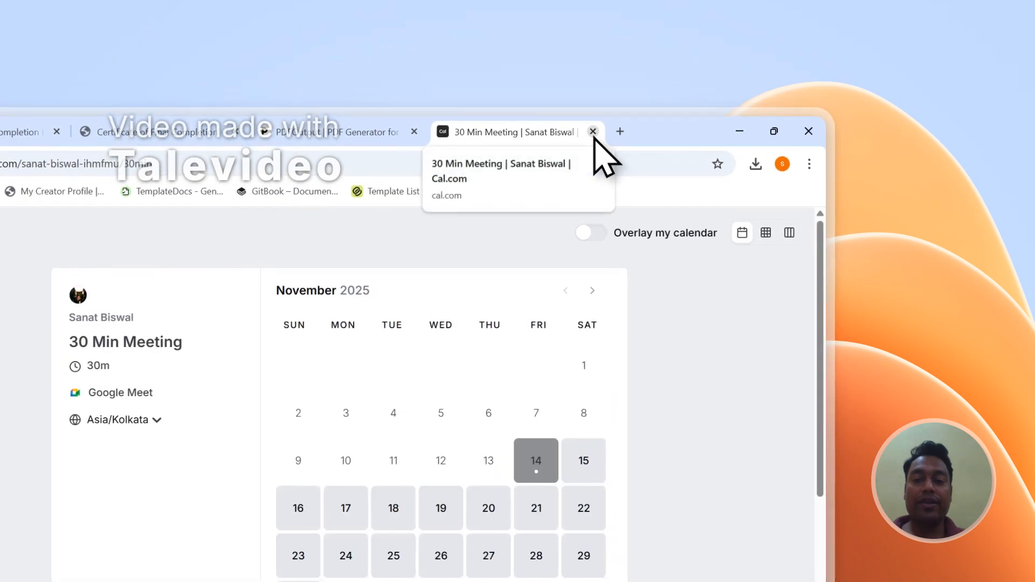
left_click(593, 131)
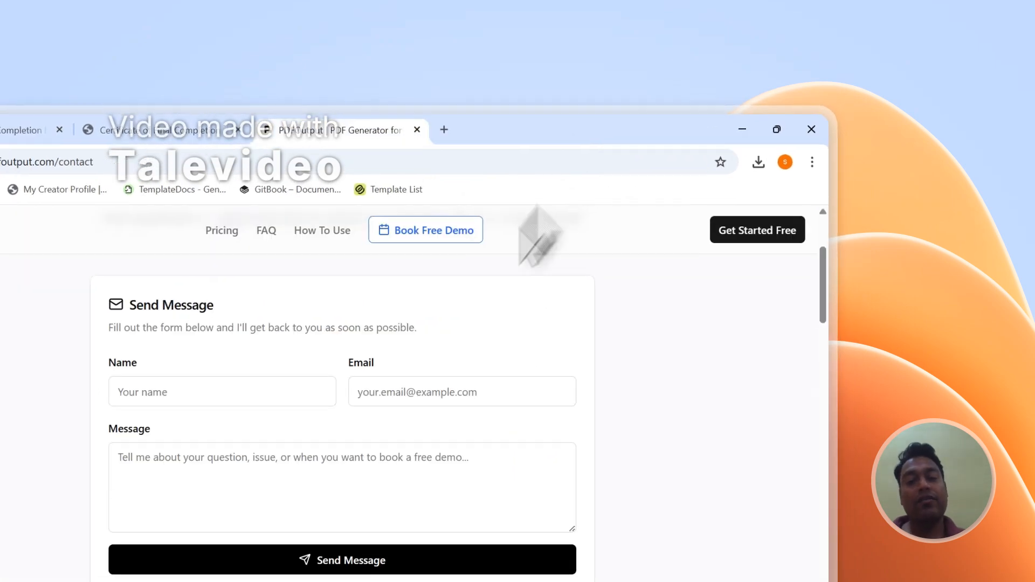